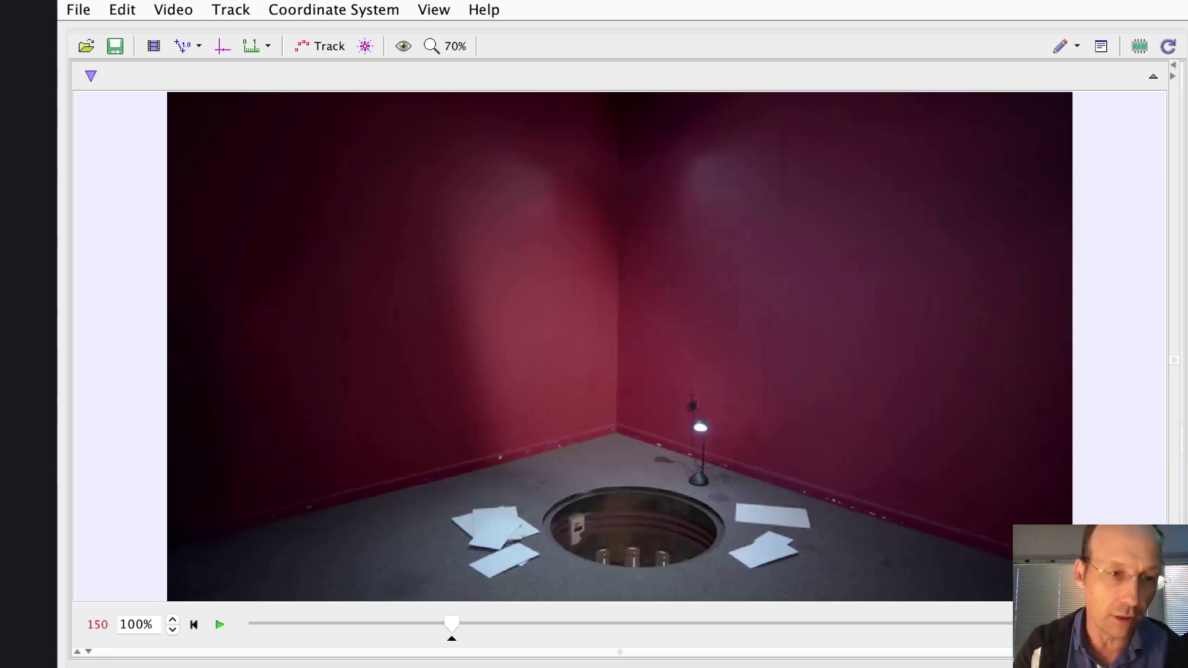
- Play and pause the clip, then scrub back to an earlier frame
{"action": "left_click", "coordinate": [220, 625]}
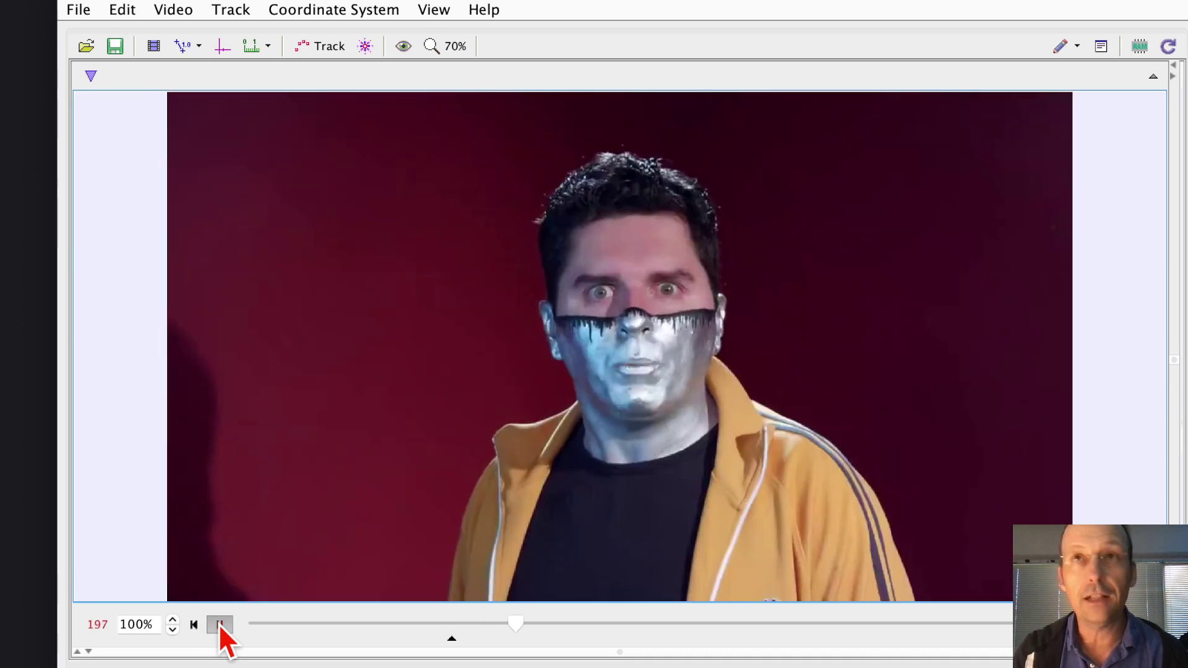
{"action": "left_click", "coordinate": [220, 625]}
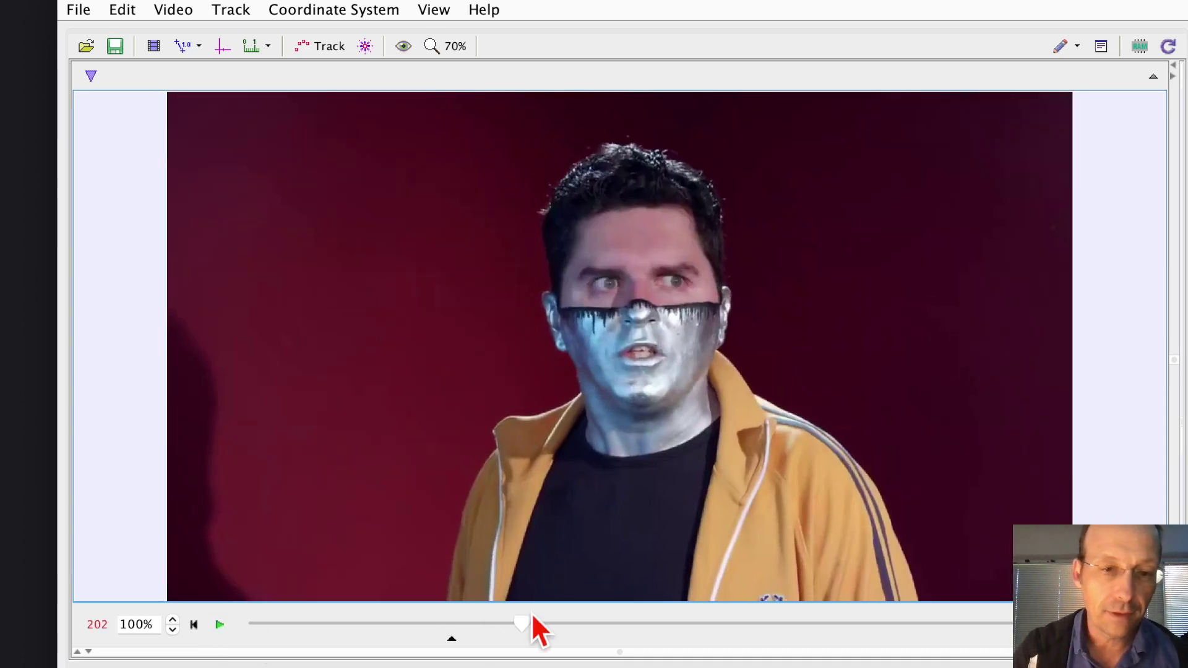
{"action": "left_click_drag", "start_coordinate": [523, 622], "coordinate": [452, 630]}
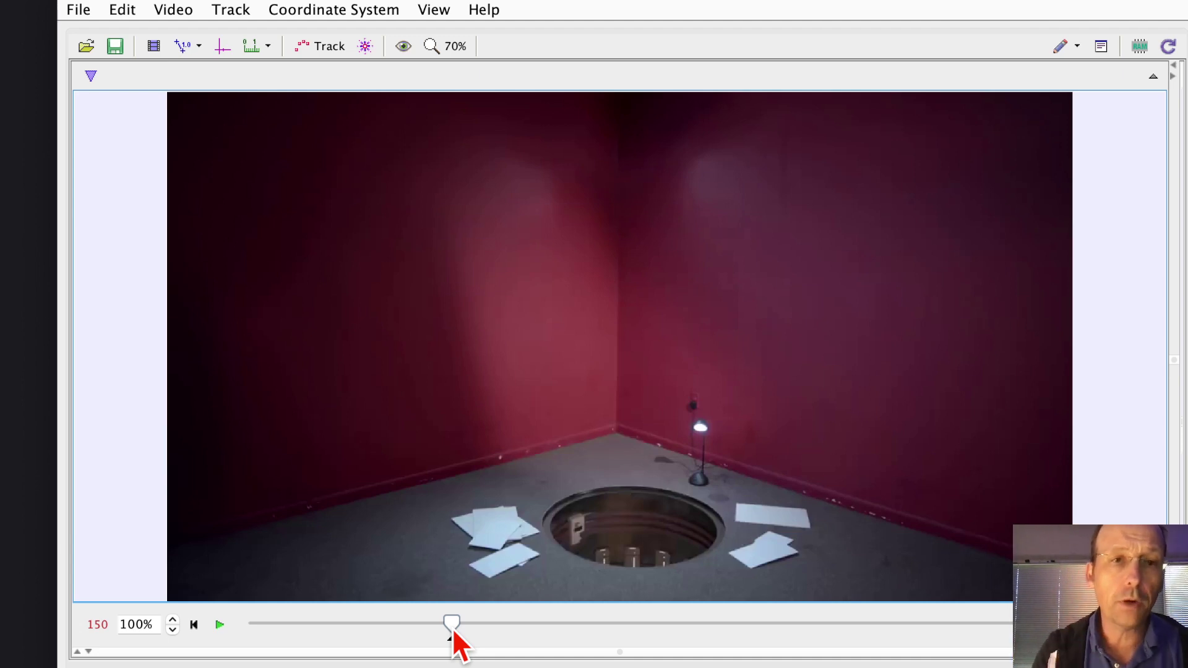
- Show the coordinate axes with the origin on the lower-left floor, then go to frame 168
{"action": "left_click", "coordinate": [221, 43]}
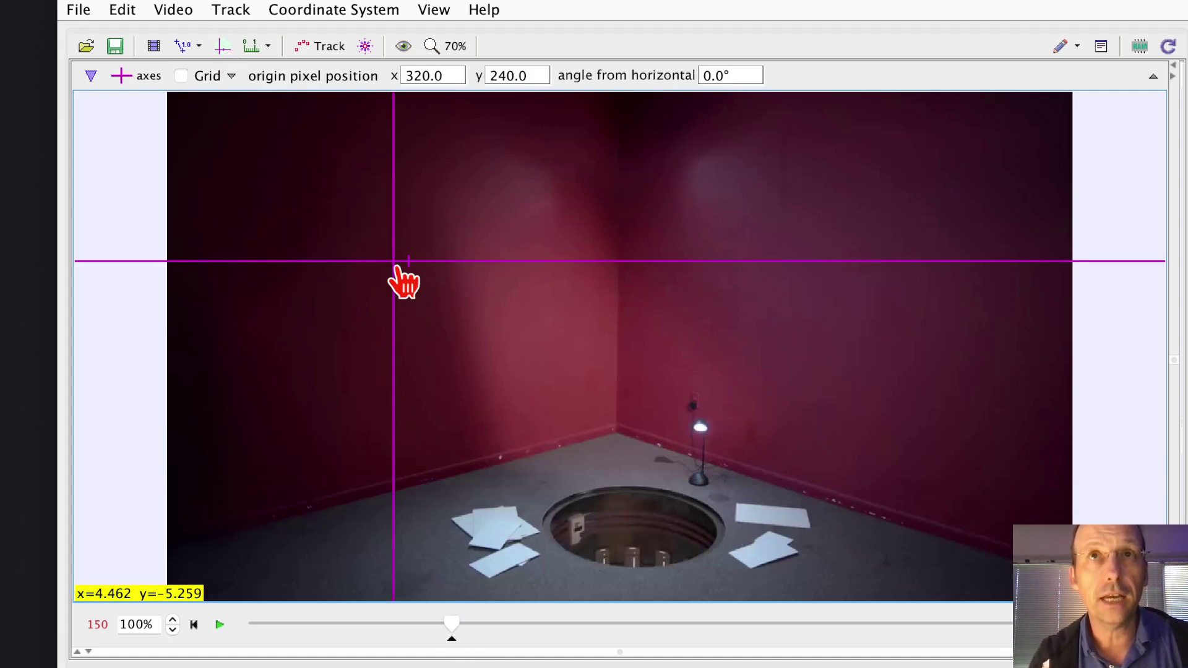
{"action": "left_click_drag", "start_coordinate": [395, 263], "coordinate": [317, 555]}
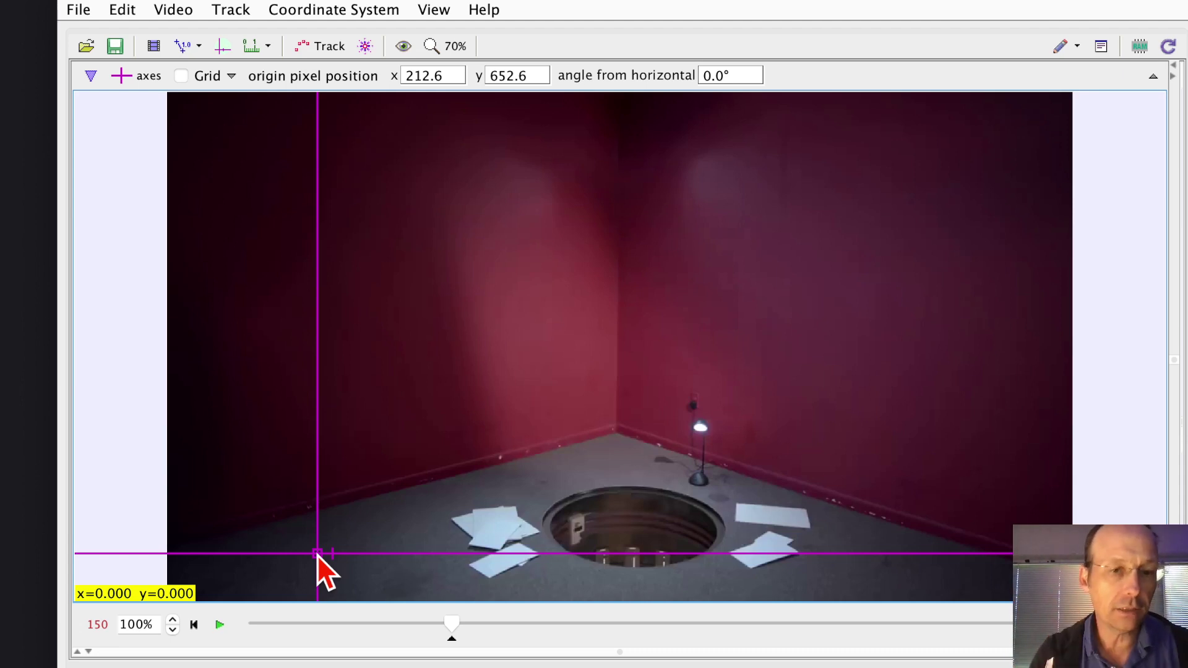
{"action": "left_click_drag", "start_coordinate": [451, 626], "coordinate": [476, 624]}
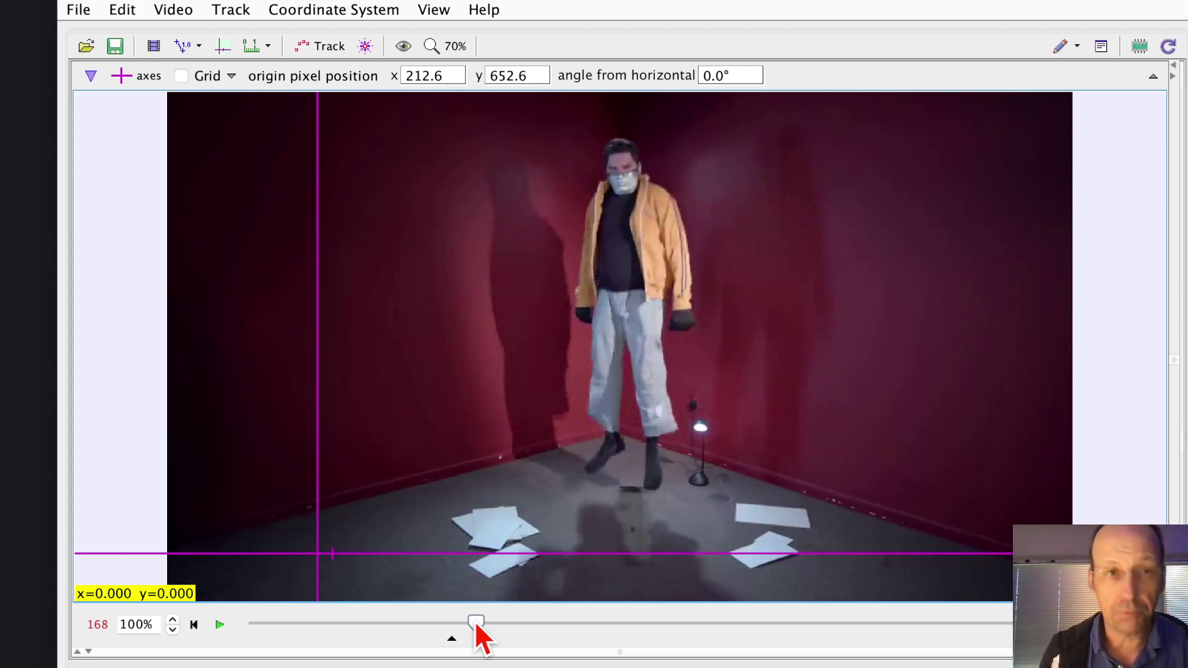
- Add calibration stick A from the man's feet to his head, with length 1.7 m
{"action": "left_click", "coordinate": [187, 50]}
{"action": "mouse_move", "coordinate": [196, 73]}
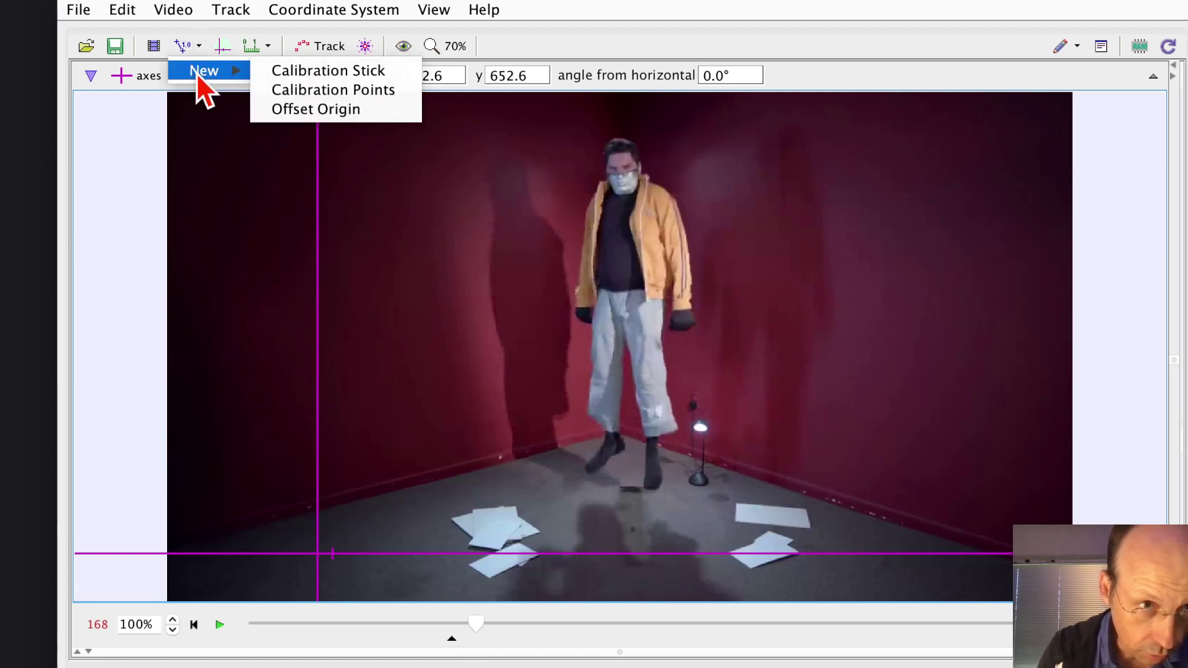
{"action": "left_click", "coordinate": [311, 72]}
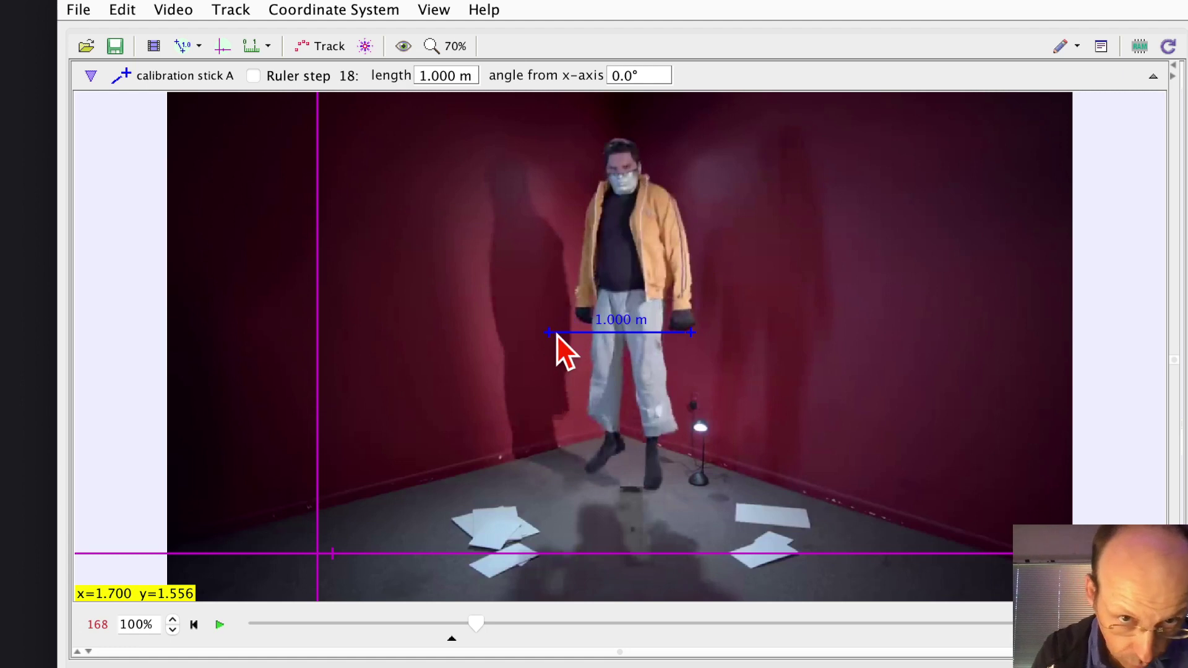
{"action": "left_click_drag", "start_coordinate": [549, 334], "coordinate": [621, 148]}
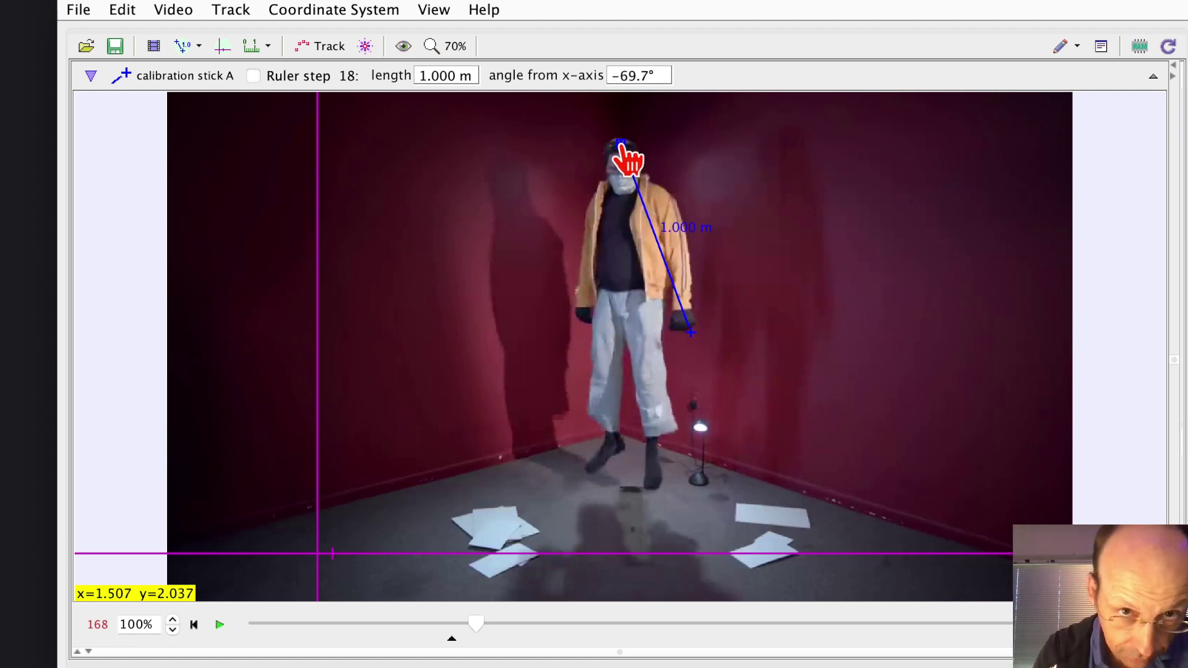
{"action": "left_click_drag", "start_coordinate": [692, 332], "coordinate": [621, 452]}
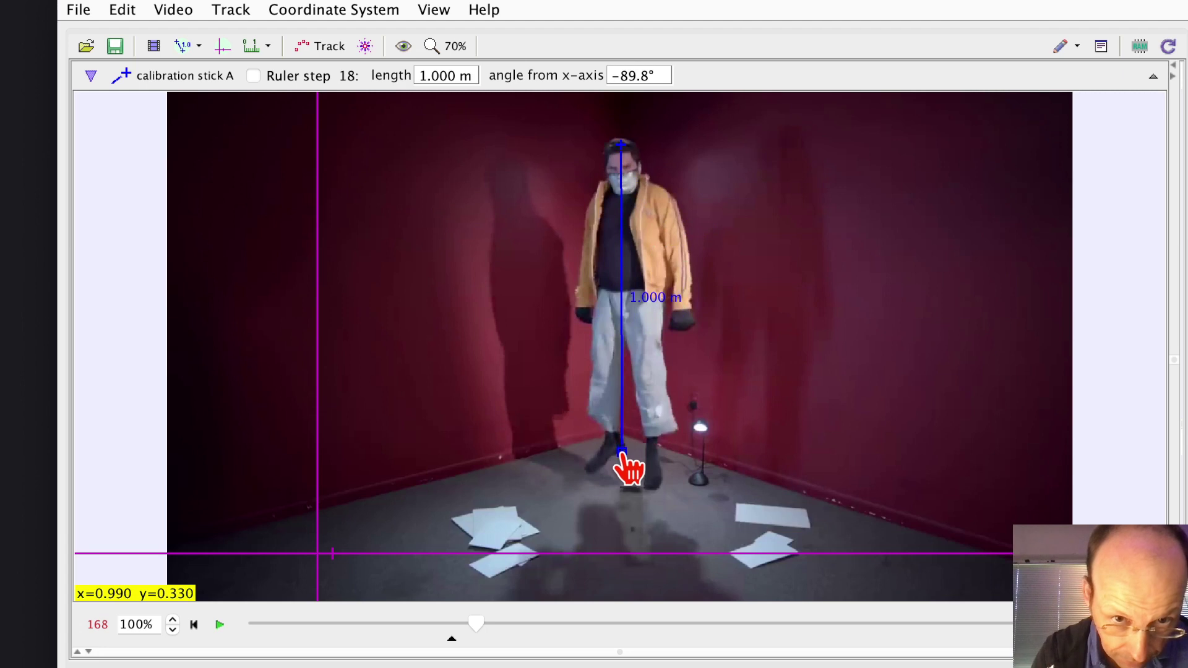
{"action": "left_click", "coordinate": [645, 295]}
{"action": "type", "text": "1.7"}
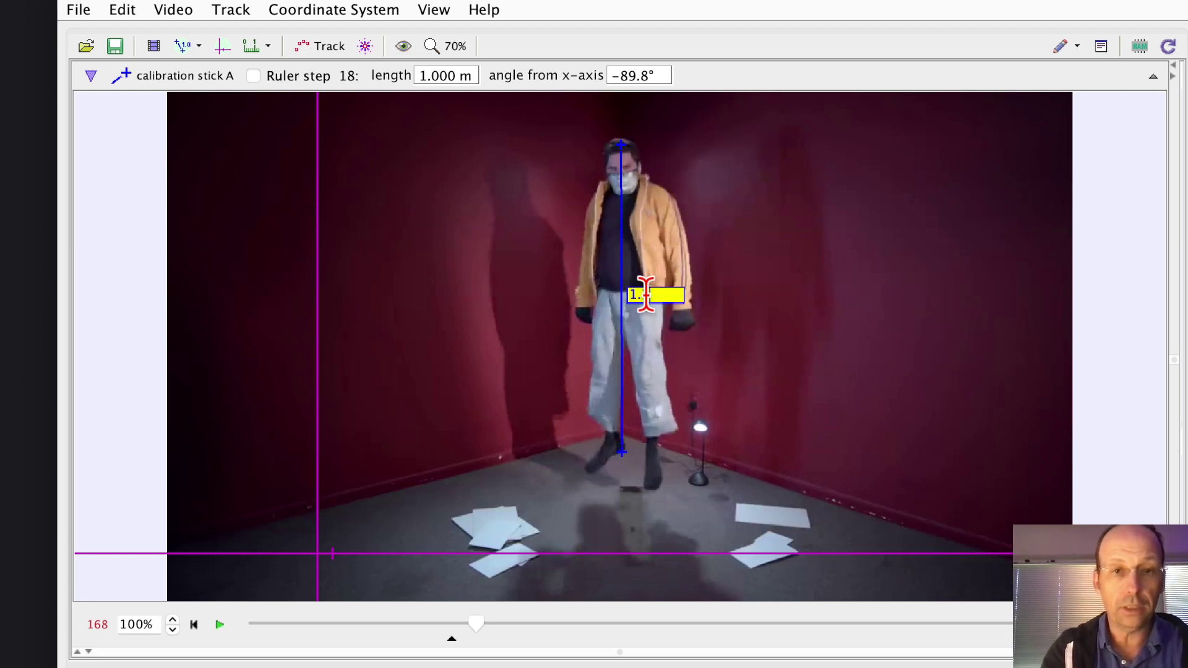
{"action": "key", "text": "Return"}
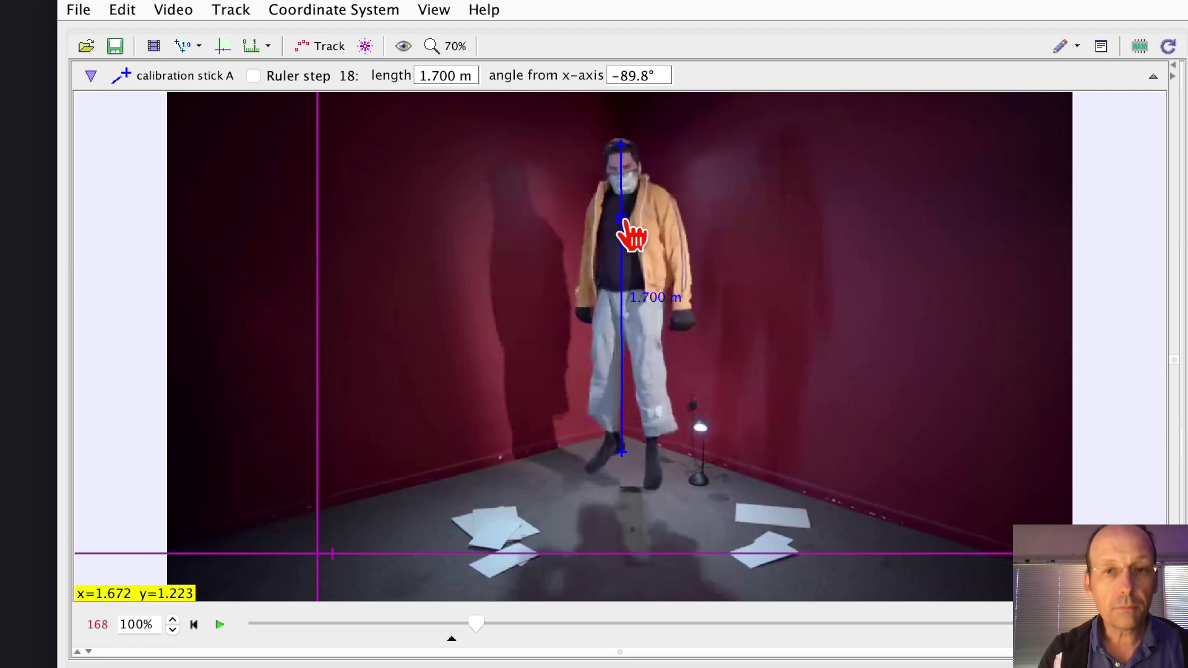
- Move the calibration stick onto the right wall and return to frame 153
{"action": "left_click_drag", "start_coordinate": [620, 222], "coordinate": [903, 228]}
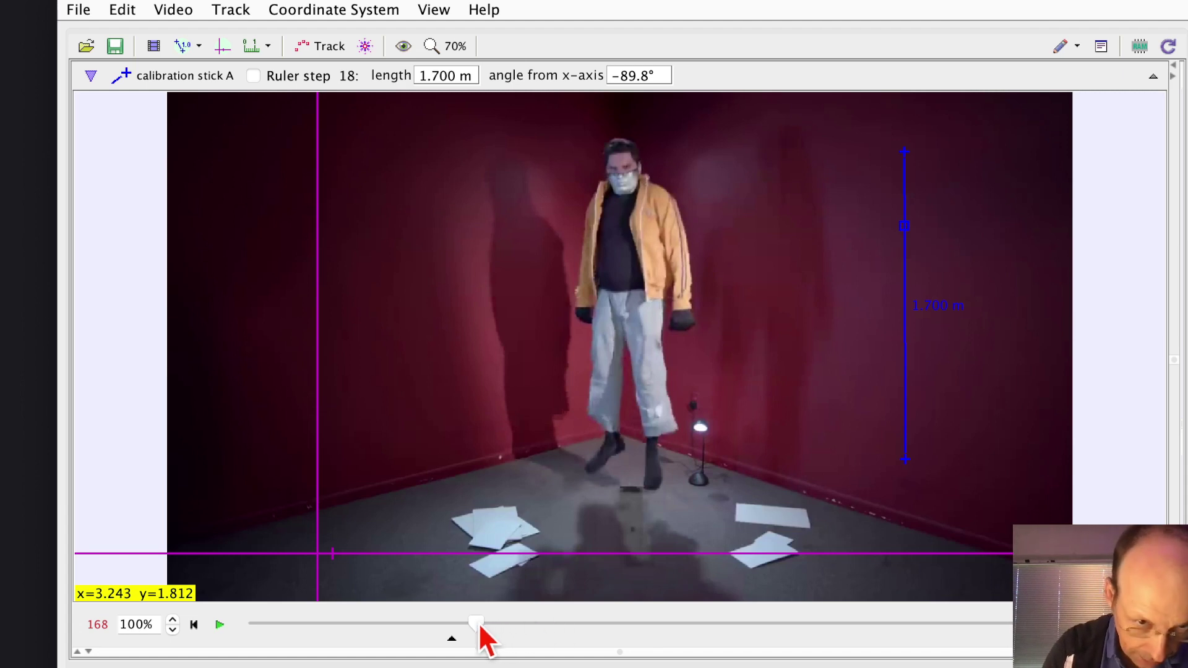
{"action": "left_click_drag", "start_coordinate": [475, 628], "coordinate": [453, 634]}
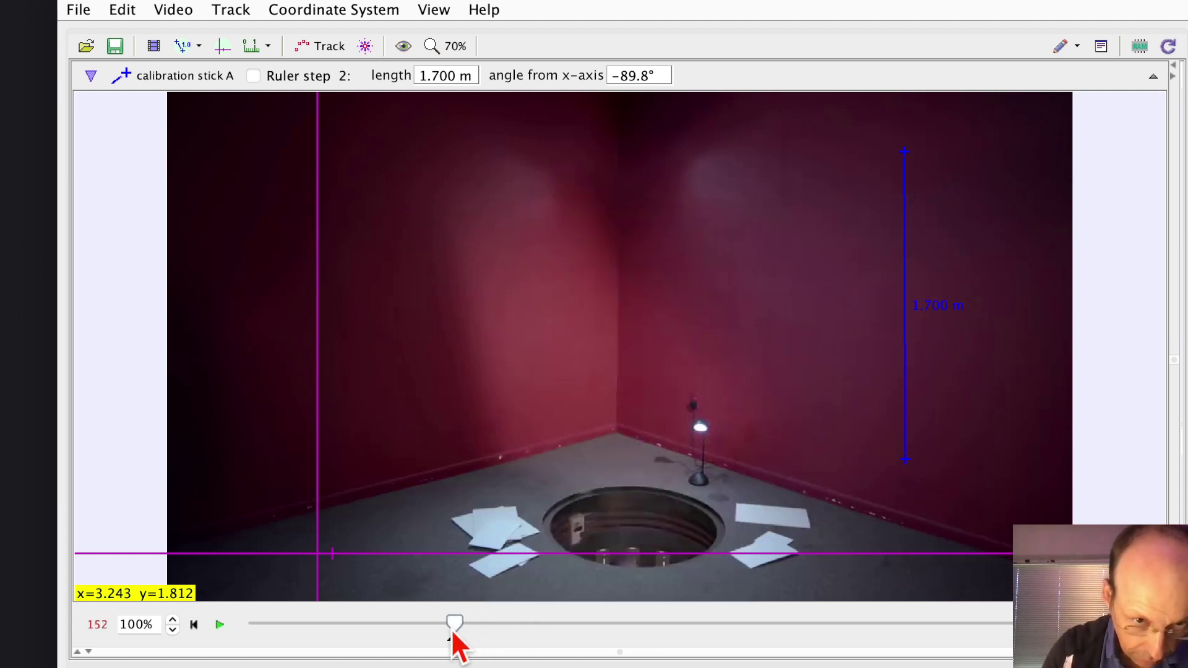
{"action": "key", "text": "Right"}
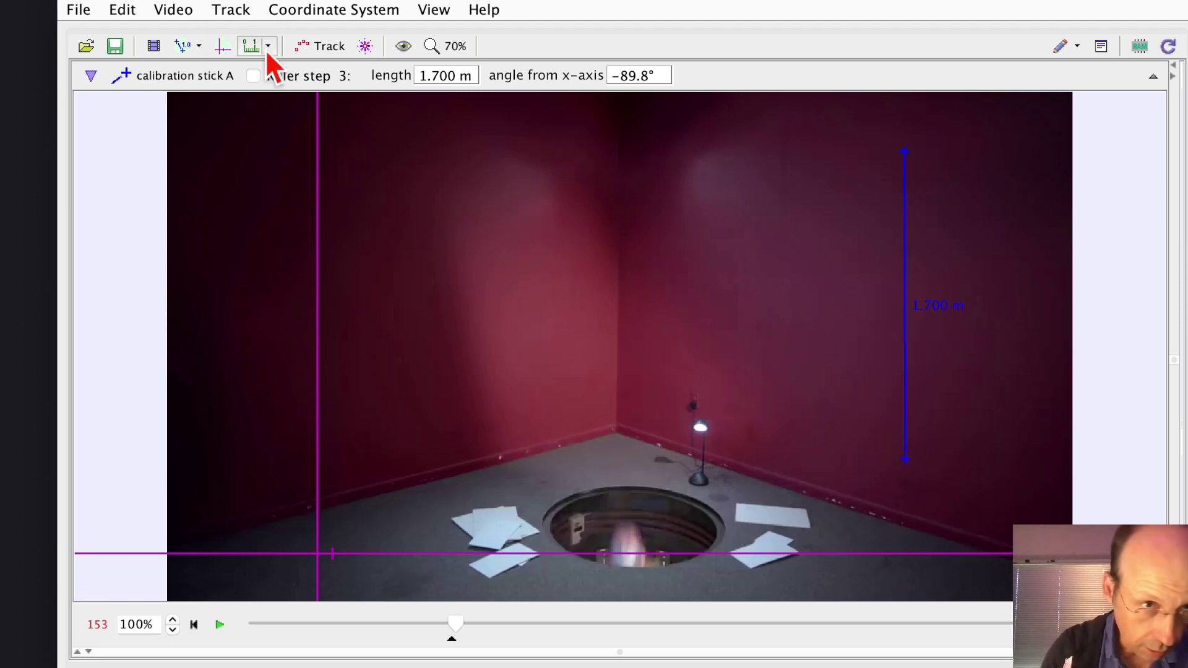
- Create point mass A, mark it at the fire pit, and zoom the video to 100%
{"action": "left_click", "coordinate": [330, 45]}
{"action": "mouse_move", "coordinate": [315, 95]}
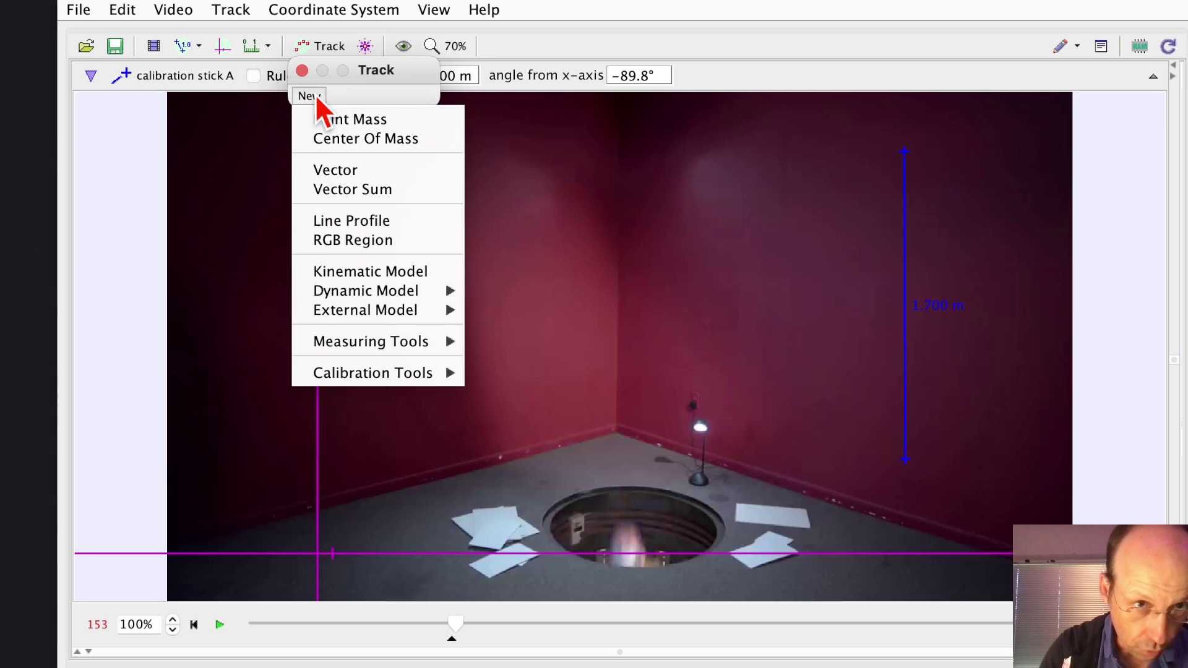
{"action": "left_click", "coordinate": [348, 121]}
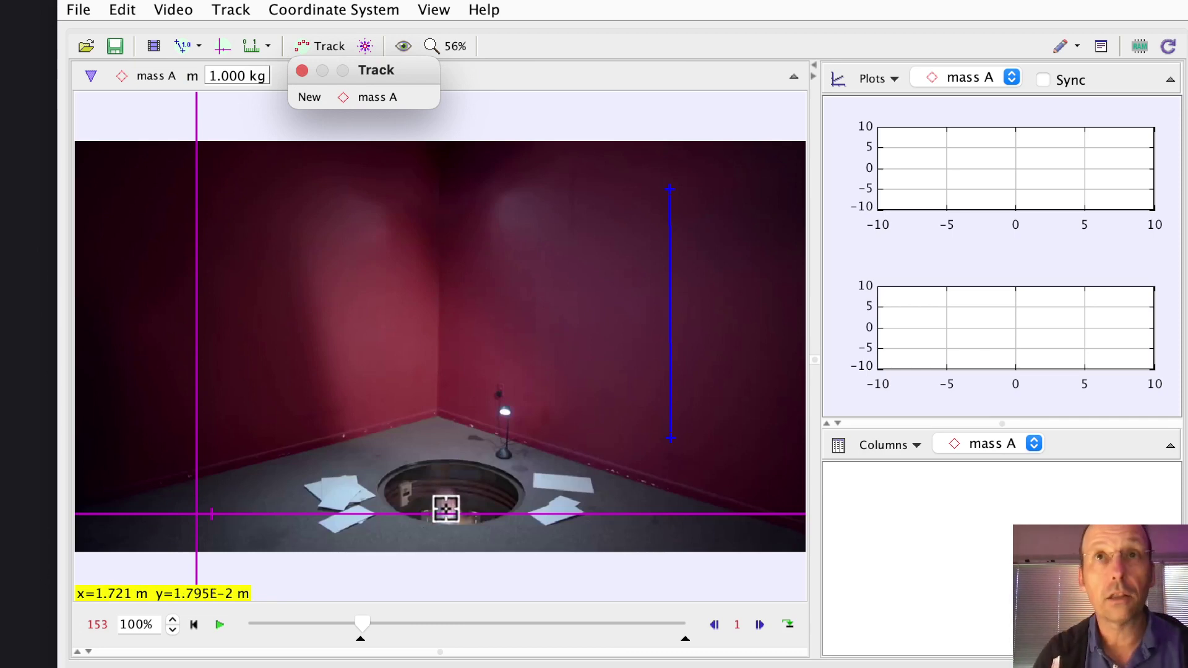
{"action": "left_click", "coordinate": [445, 509], "text": "shift"}
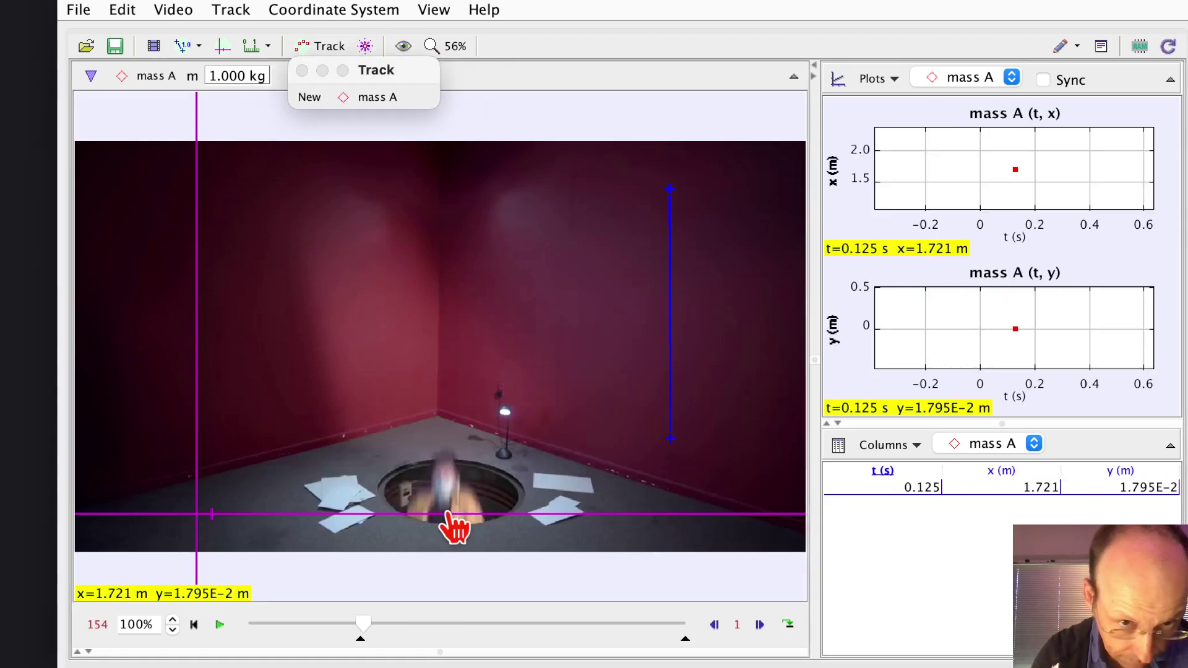
{"action": "left_click", "coordinate": [446, 45]}
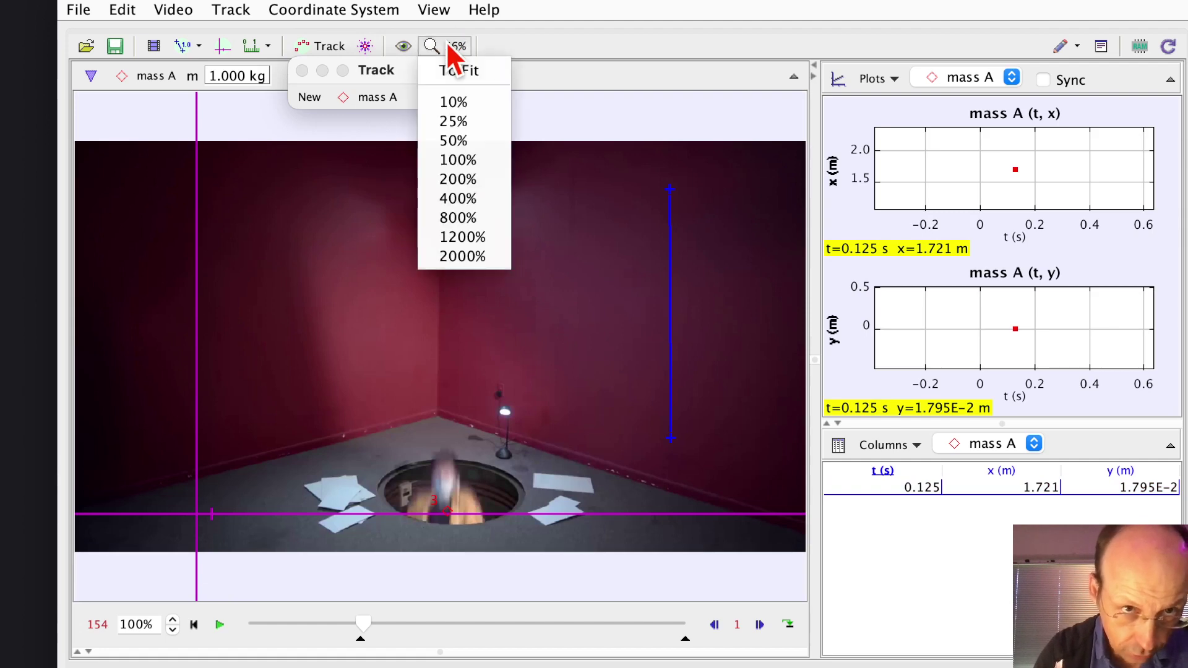
{"action": "left_click", "coordinate": [459, 160]}
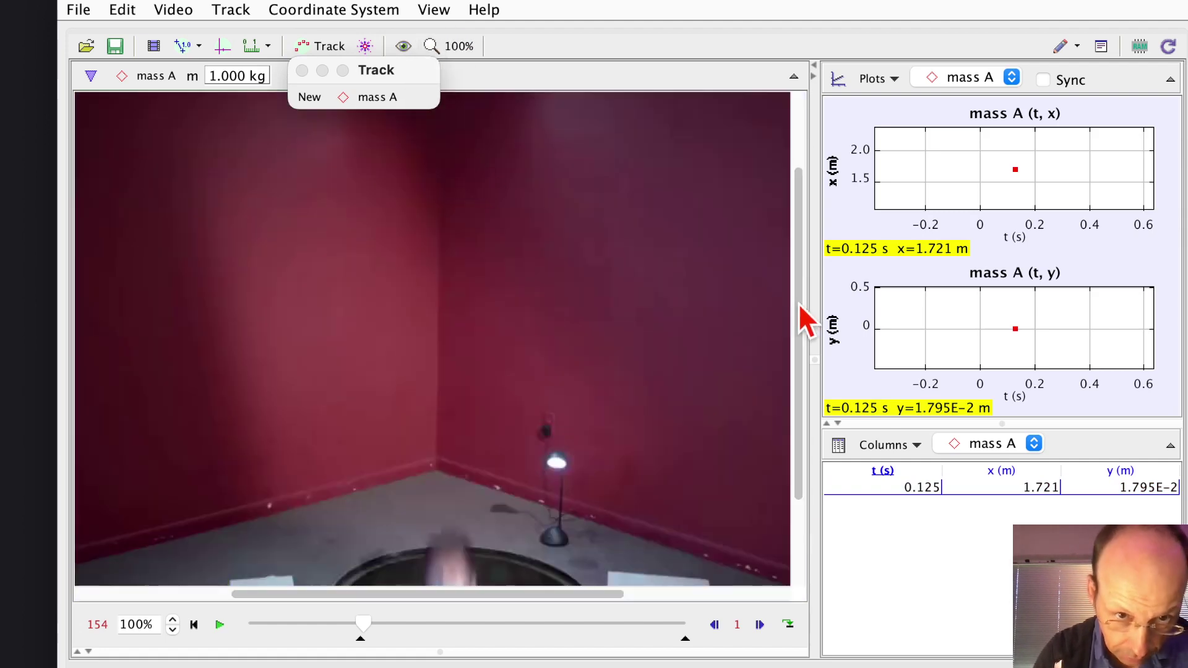
- Mark the jumper from frame 154 up to his face at t = 0.417 s
{"action": "left_click_drag", "start_coordinate": [798, 303], "coordinate": [797, 372]}
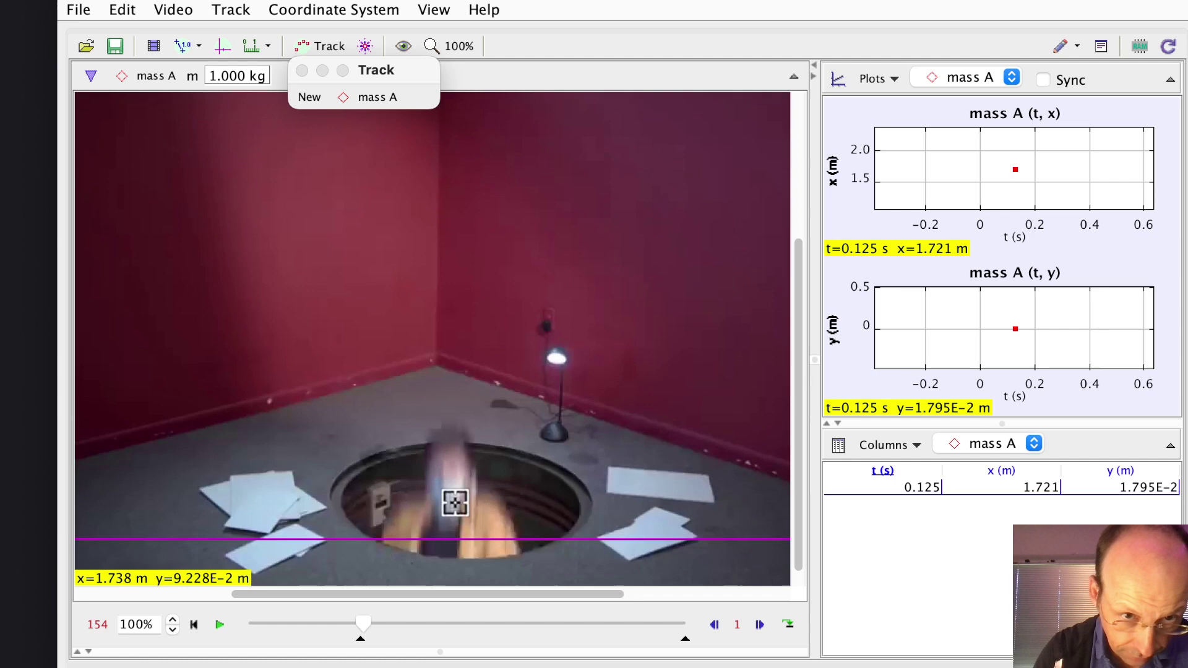
{"action": "left_click", "coordinate": [443, 477], "text": "shift"}
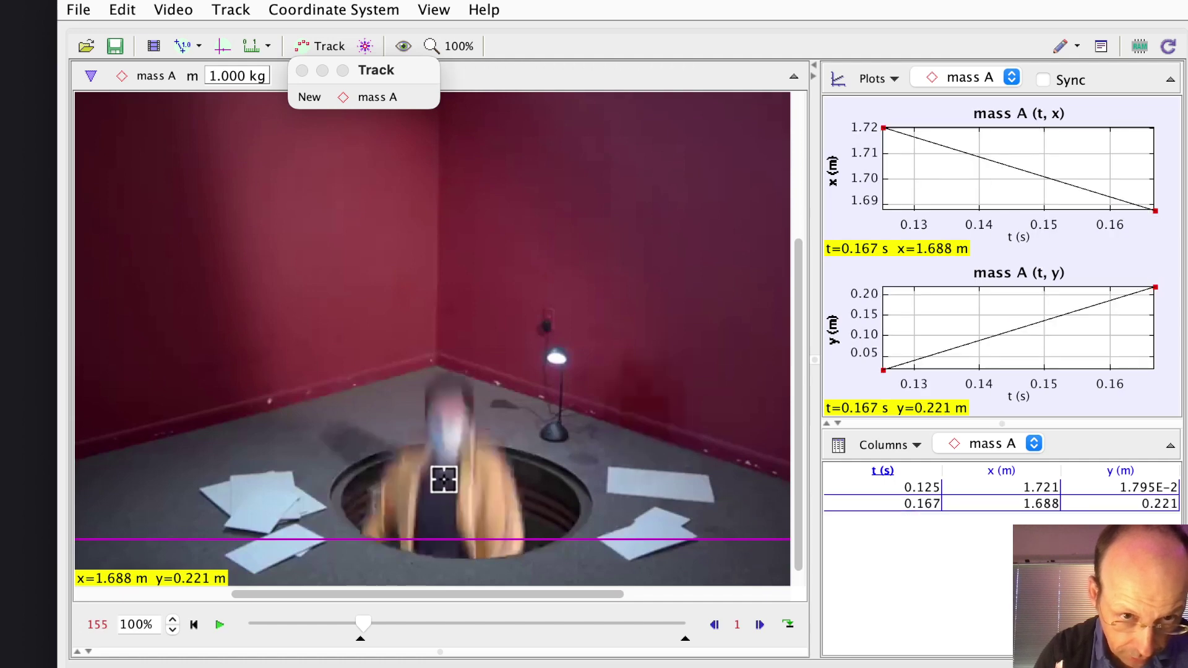
{"action": "left_click", "coordinate": [442, 425], "text": "shift"}
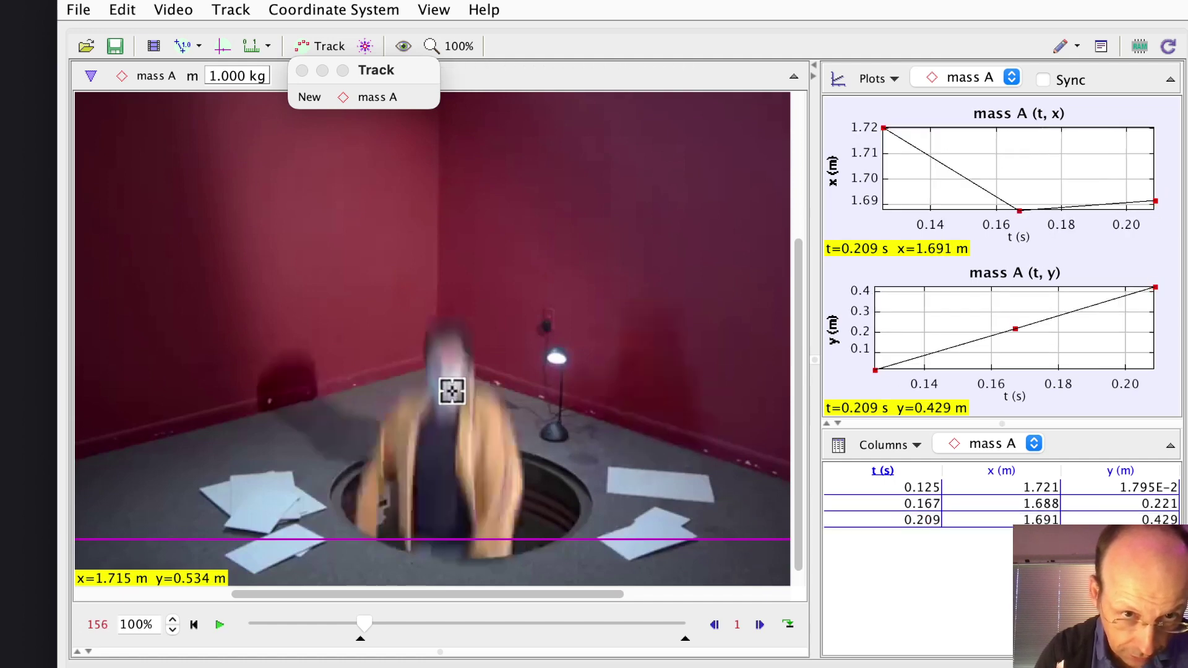
{"action": "left_click", "coordinate": [443, 371], "text": "shift"}
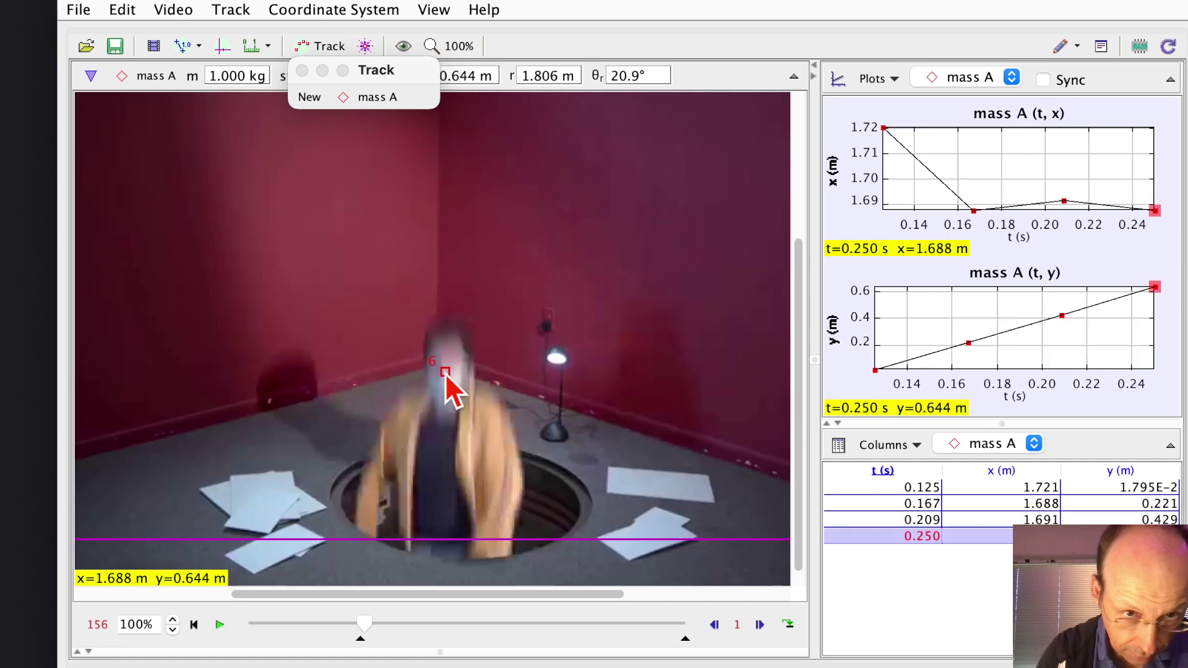
{"action": "left_click", "coordinate": [443, 318], "text": "shift"}
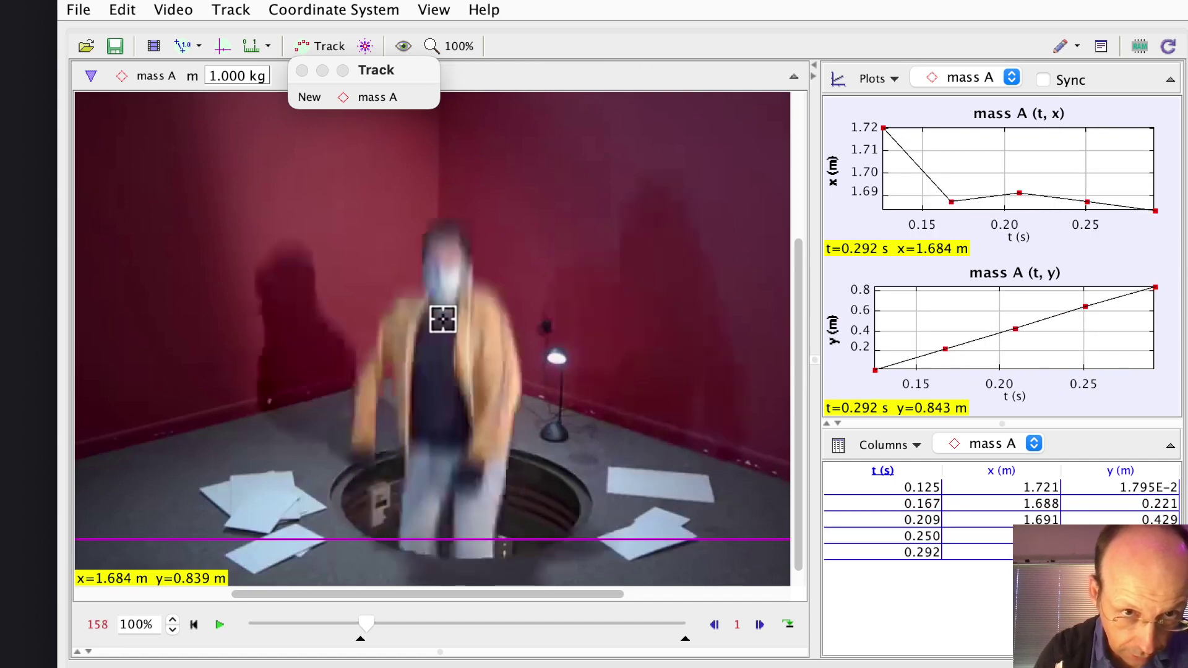
{"action": "left_click", "coordinate": [442, 269], "text": "shift"}
{"action": "left_click", "coordinate": [442, 221], "text": "shift"}
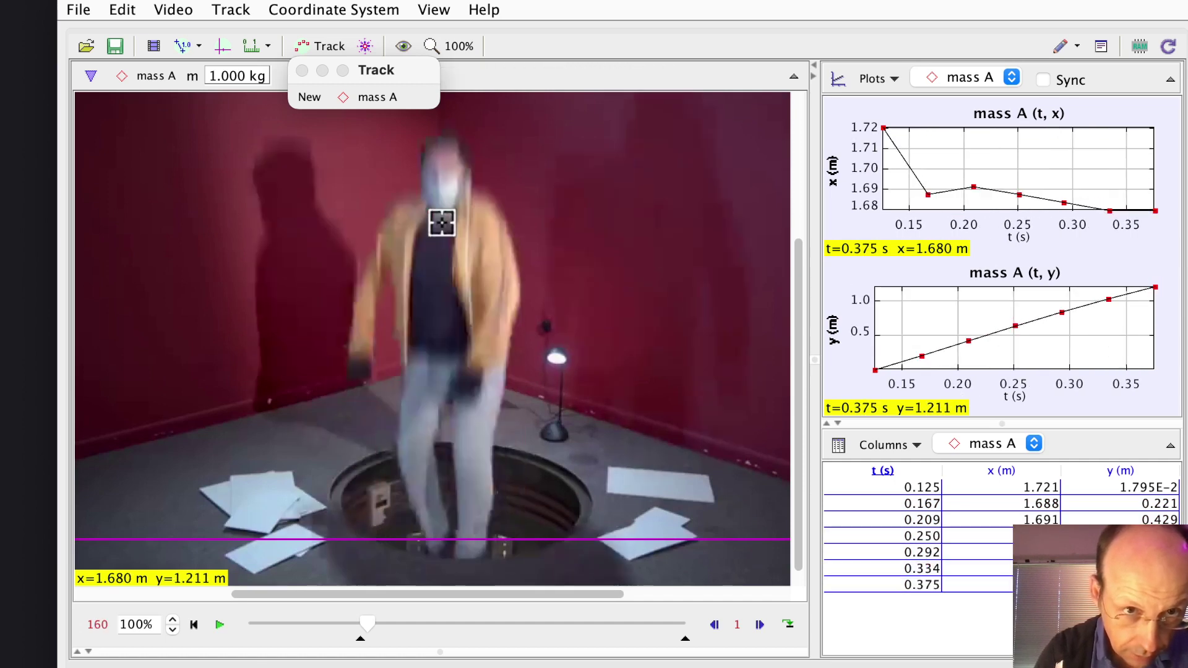
{"action": "left_click", "coordinate": [442, 178], "text": "shift"}
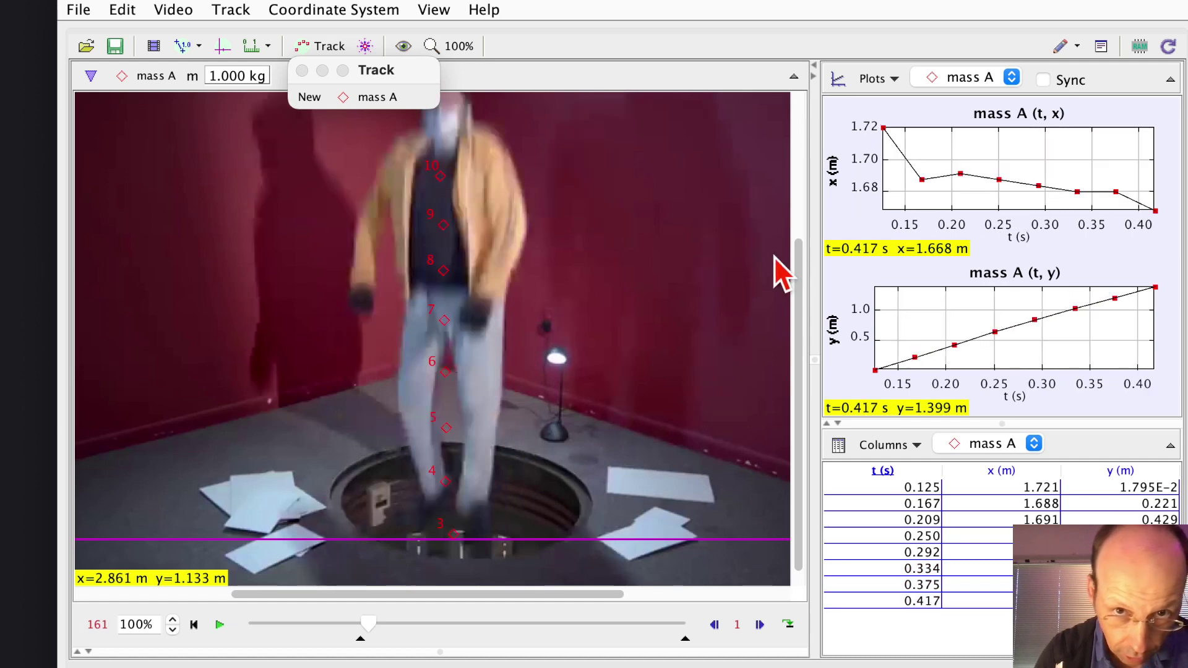
- Continue marking the face from t = 0.459 s up to the jump's peak
{"action": "left_click_drag", "start_coordinate": [802, 281], "coordinate": [808, 159]}
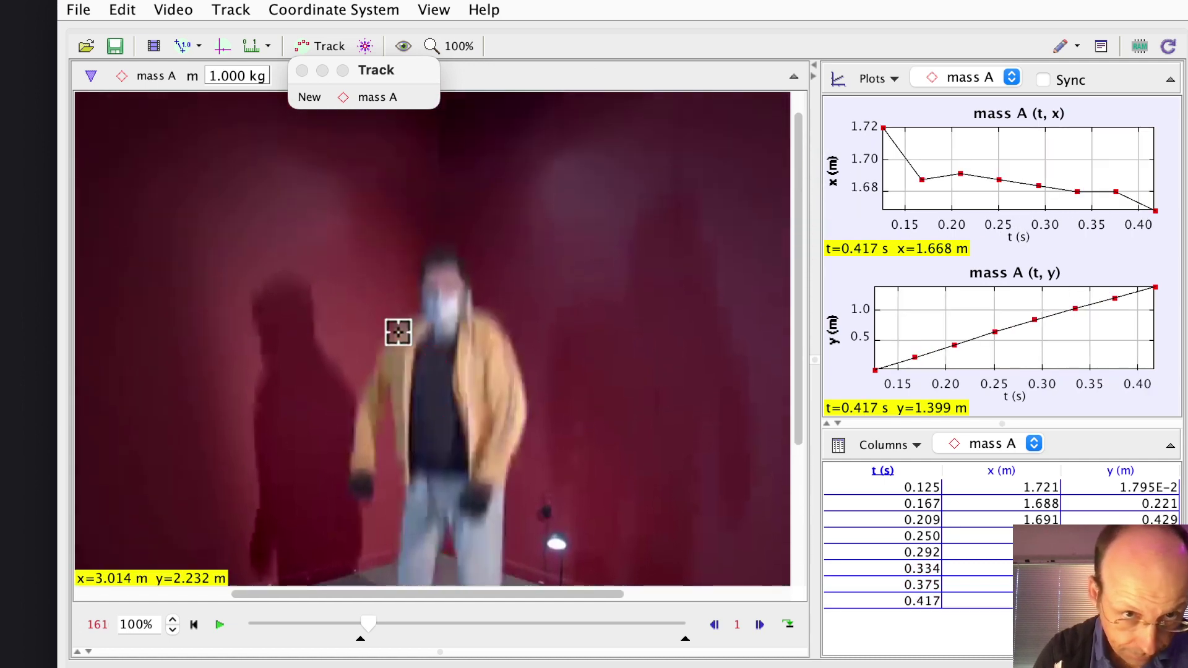
{"action": "left_click", "coordinate": [443, 299], "text": "shift"}
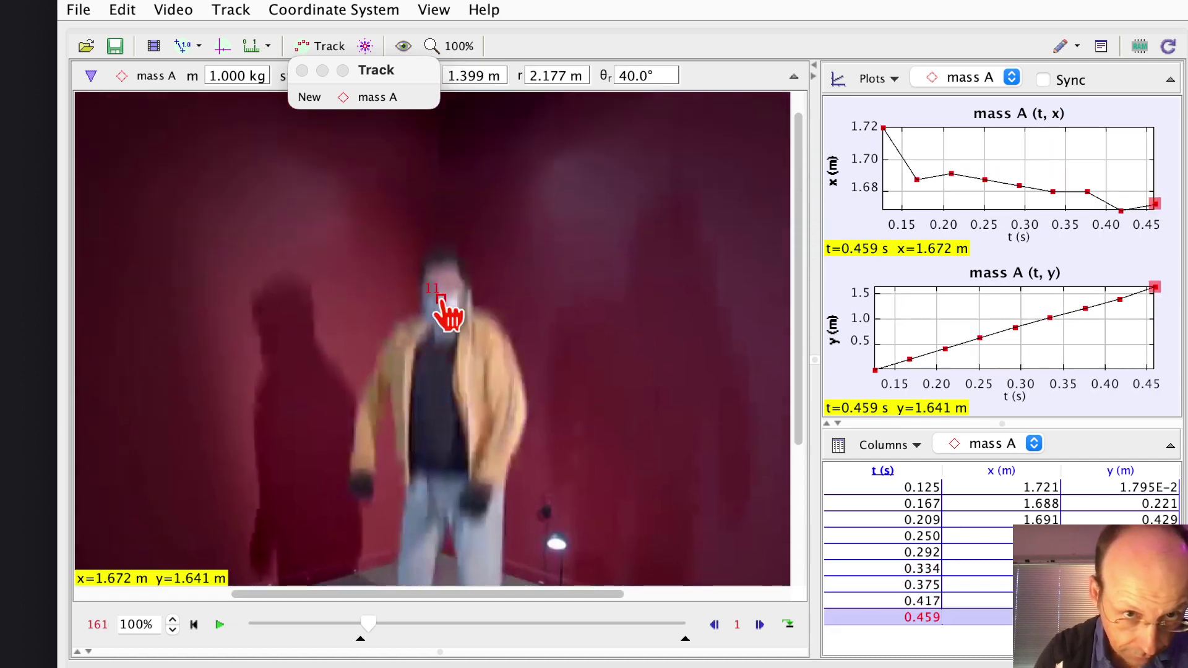
{"action": "left_click", "coordinate": [442, 253], "text": "shift"}
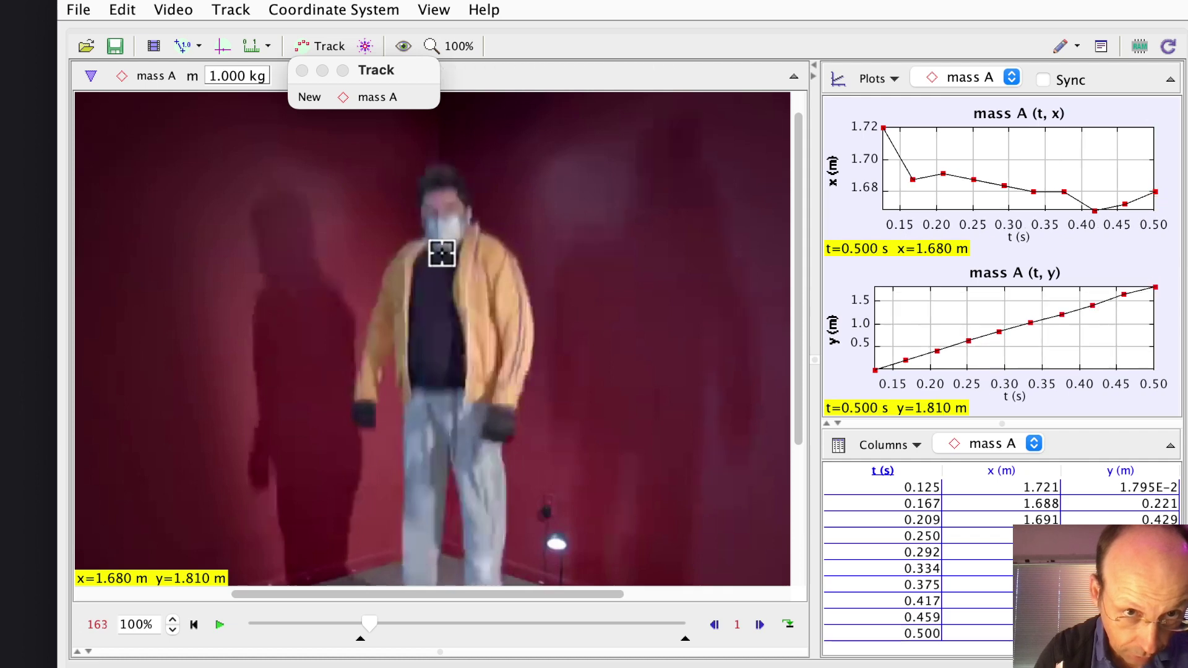
{"action": "left_click", "coordinate": [440, 212], "text": "shift"}
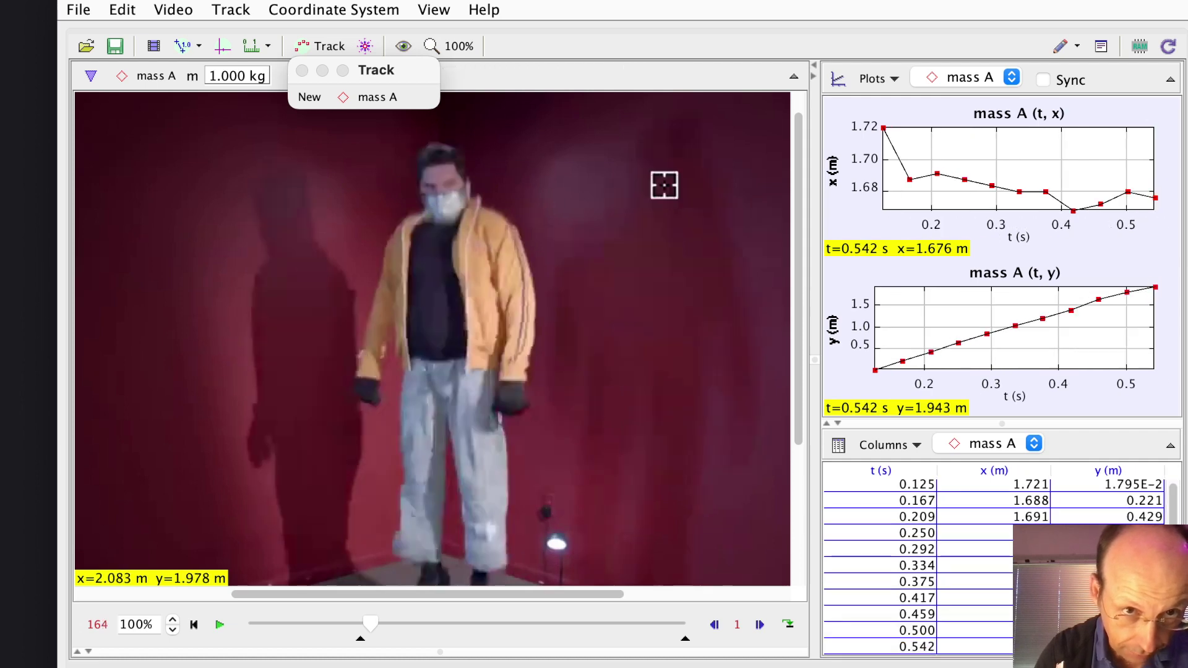
{"action": "left_click", "coordinate": [441, 196], "text": "shift"}
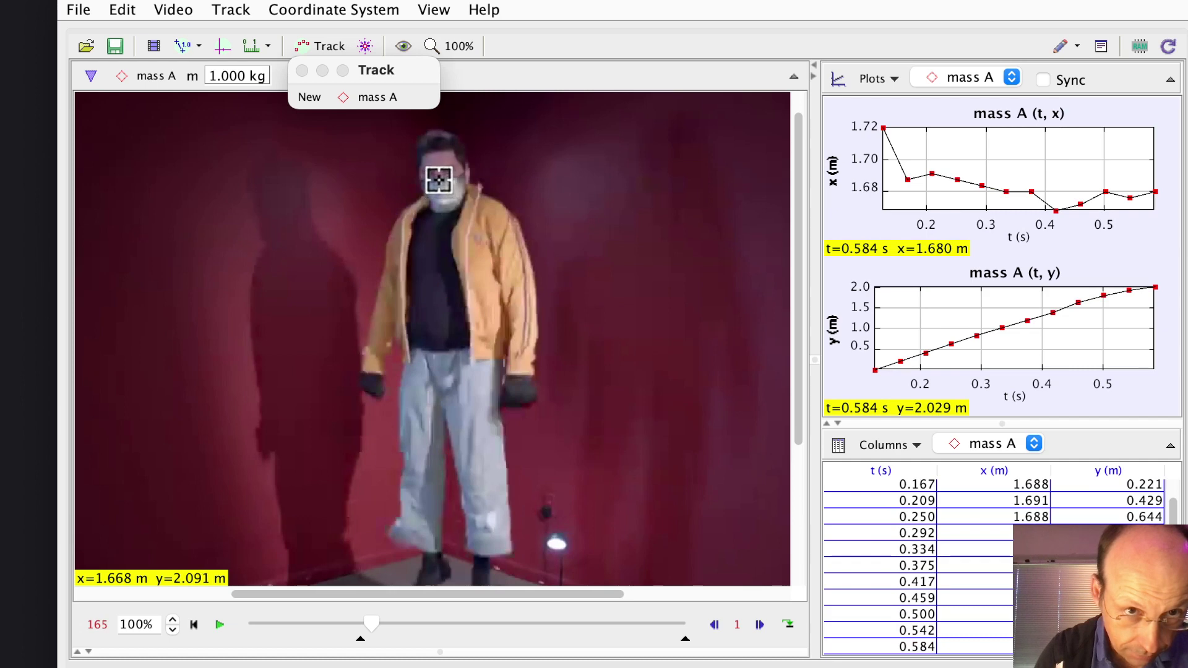
{"action": "left_click", "coordinate": [440, 180], "text": "shift"}
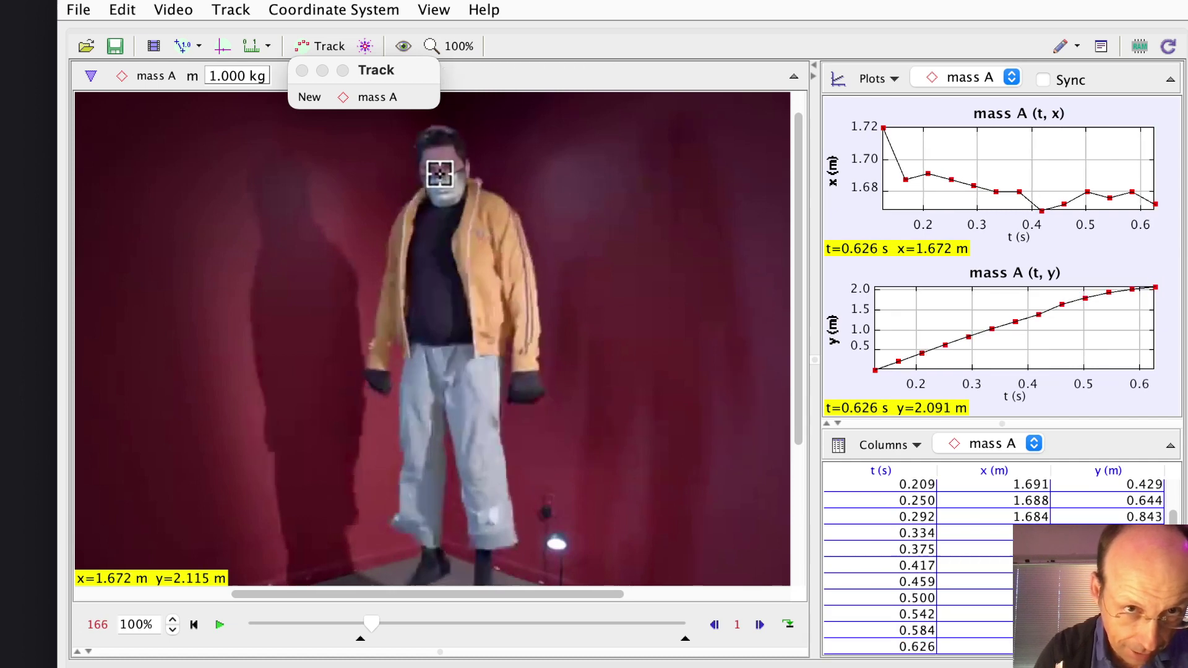
{"action": "left_click", "coordinate": [439, 173], "text": "shift"}
- Mark the face on the way down from t = 0.709 s to t = 1.001 s
{"action": "left_click", "coordinate": [441, 177], "text": "shift"}
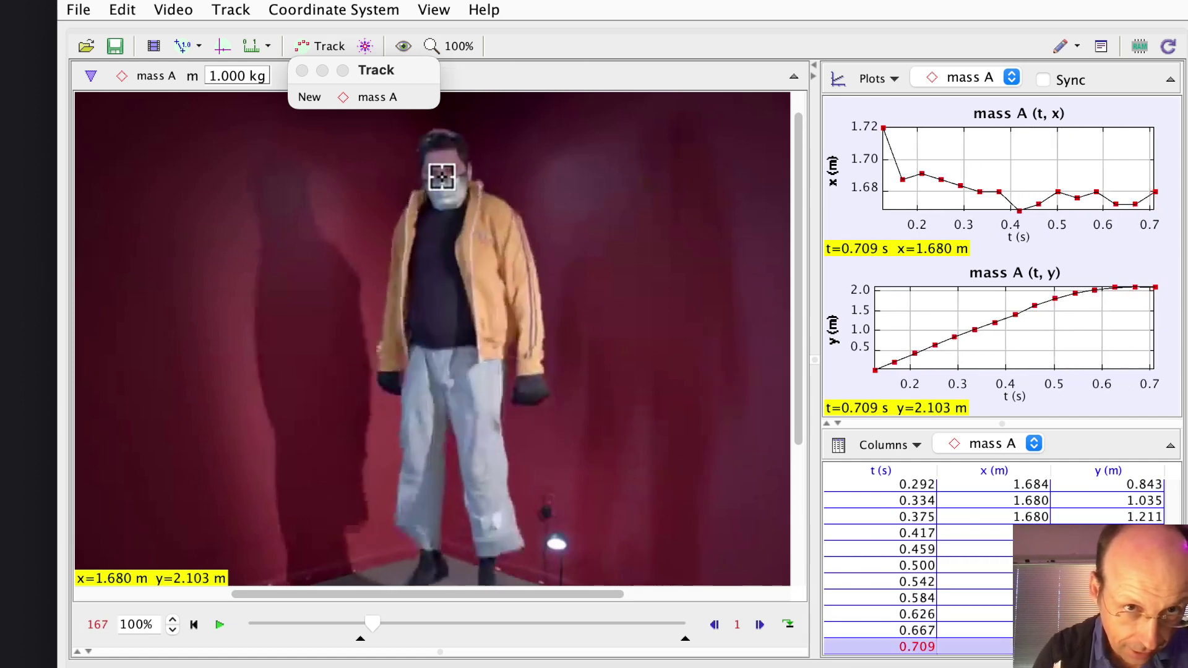
{"action": "left_click", "coordinate": [443, 179], "text": "shift"}
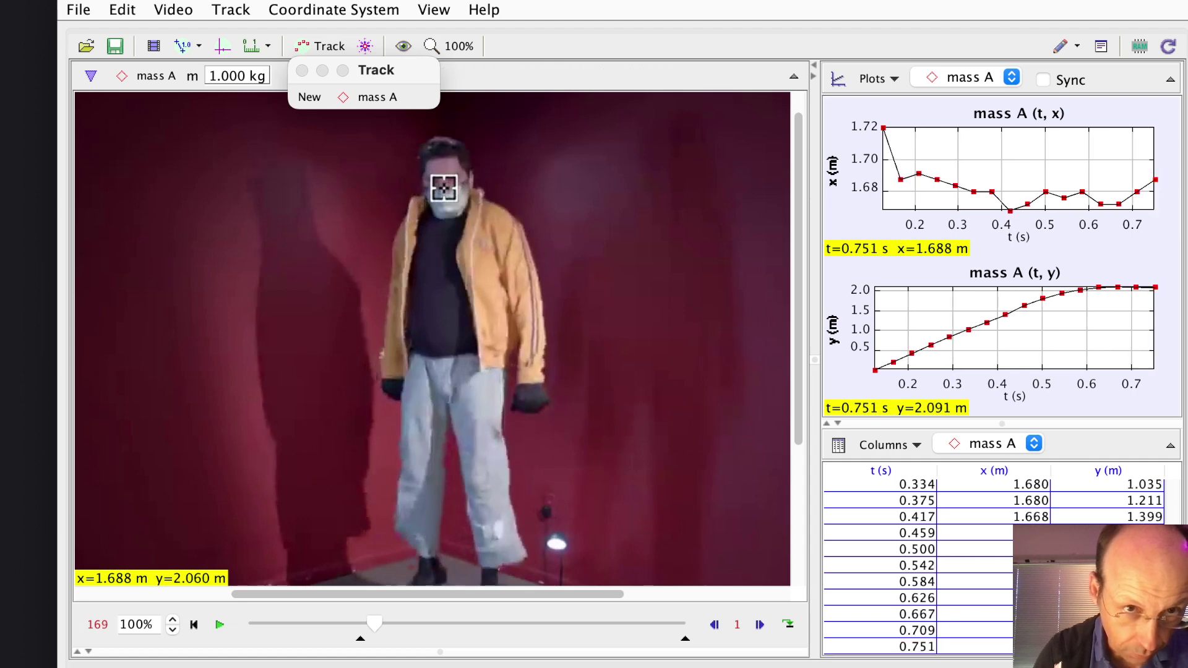
{"action": "left_click", "coordinate": [445, 192], "text": "shift"}
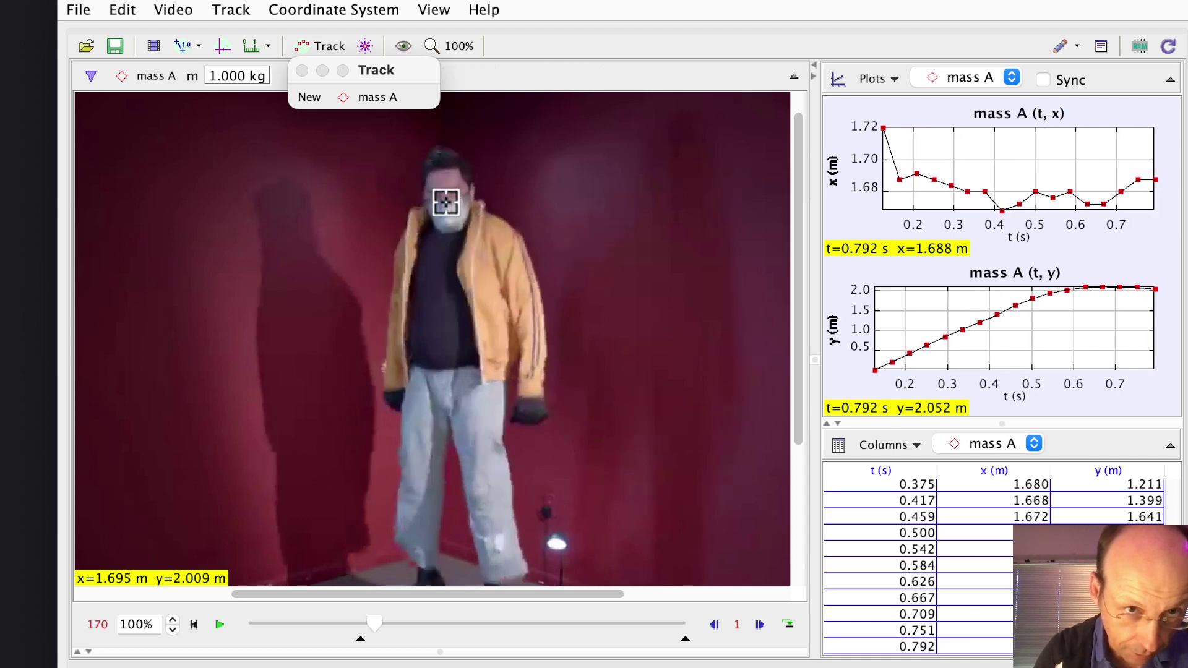
{"action": "left_click", "coordinate": [445, 201], "text": "shift"}
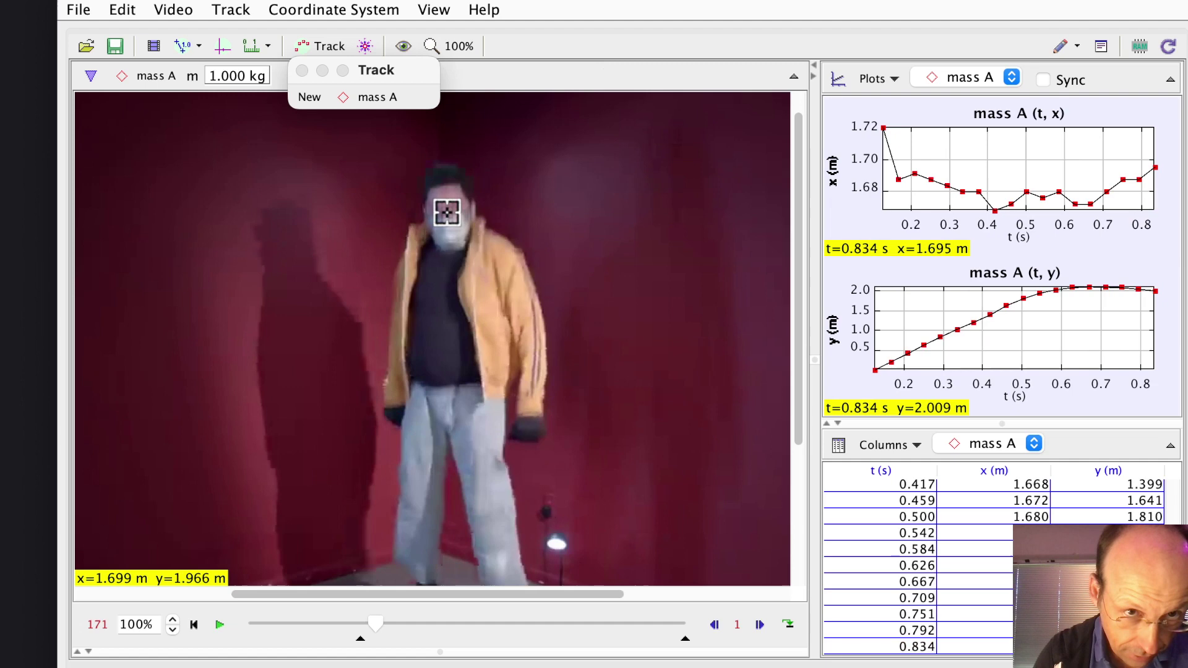
{"action": "left_click", "coordinate": [447, 216], "text": "shift"}
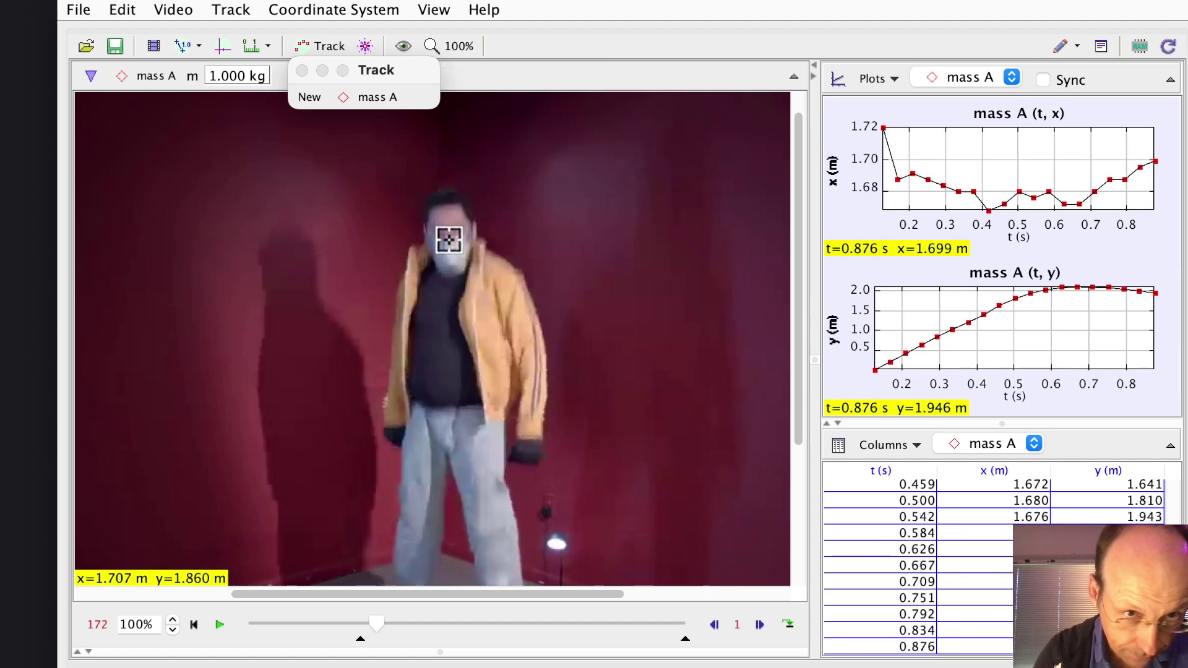
{"action": "left_click", "coordinate": [448, 237], "text": "shift"}
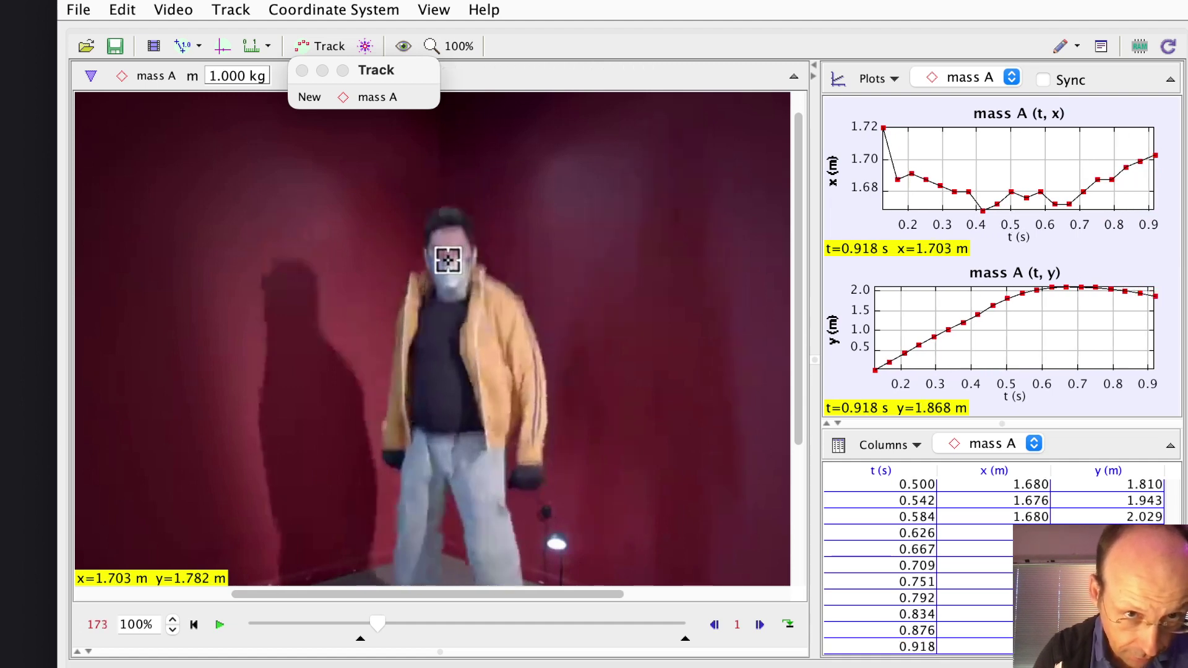
{"action": "left_click", "coordinate": [449, 259], "text": "shift"}
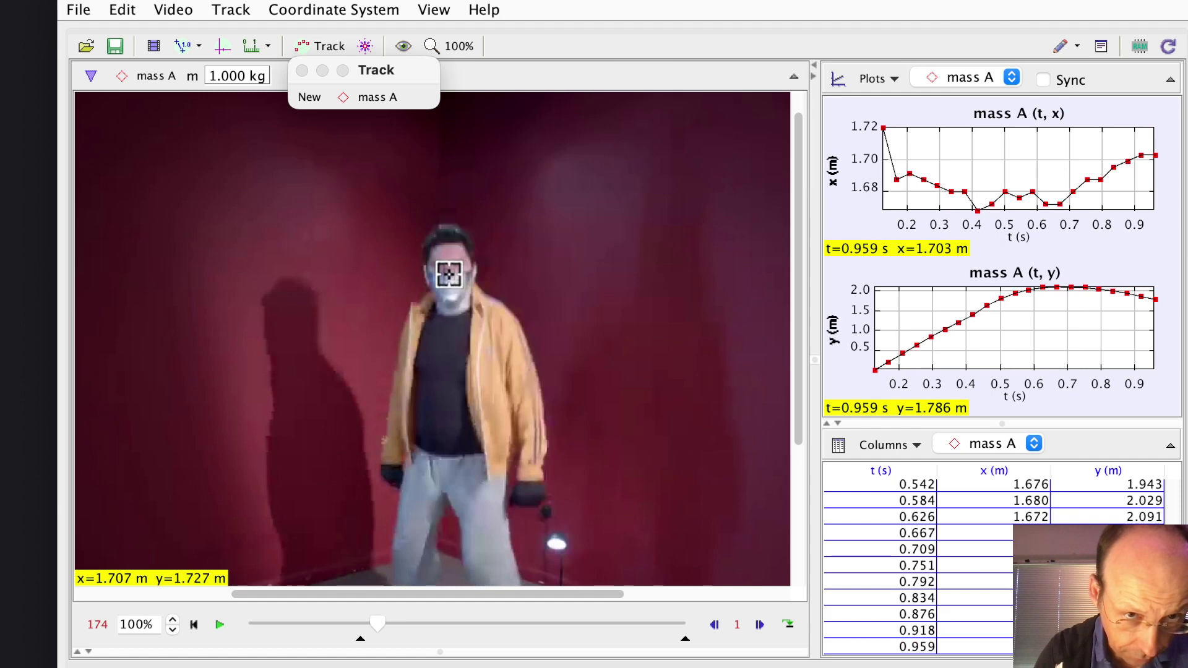
{"action": "left_click", "coordinate": [448, 273], "text": "shift"}
{"action": "left_click_drag", "start_coordinate": [795, 246], "coordinate": [771, 334]}
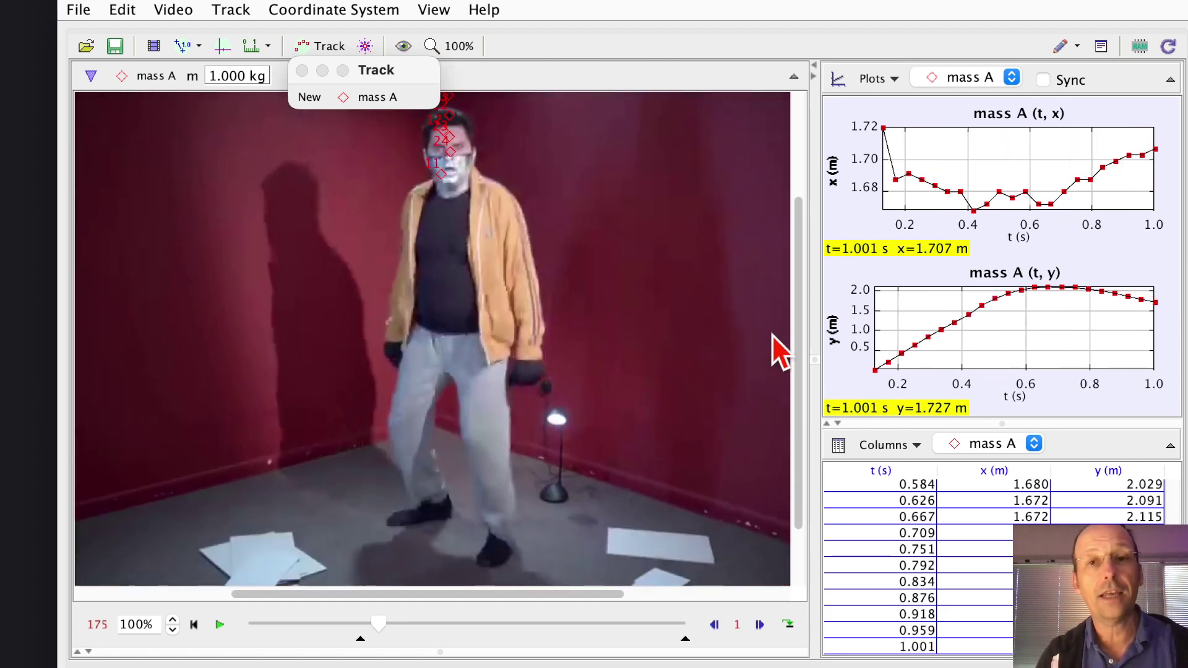
- Step back from frame 175 to frame 161 (t = 0.459 s), checking the track markers
{"action": "left_click_drag", "start_coordinate": [771, 335], "coordinate": [785, 268]}
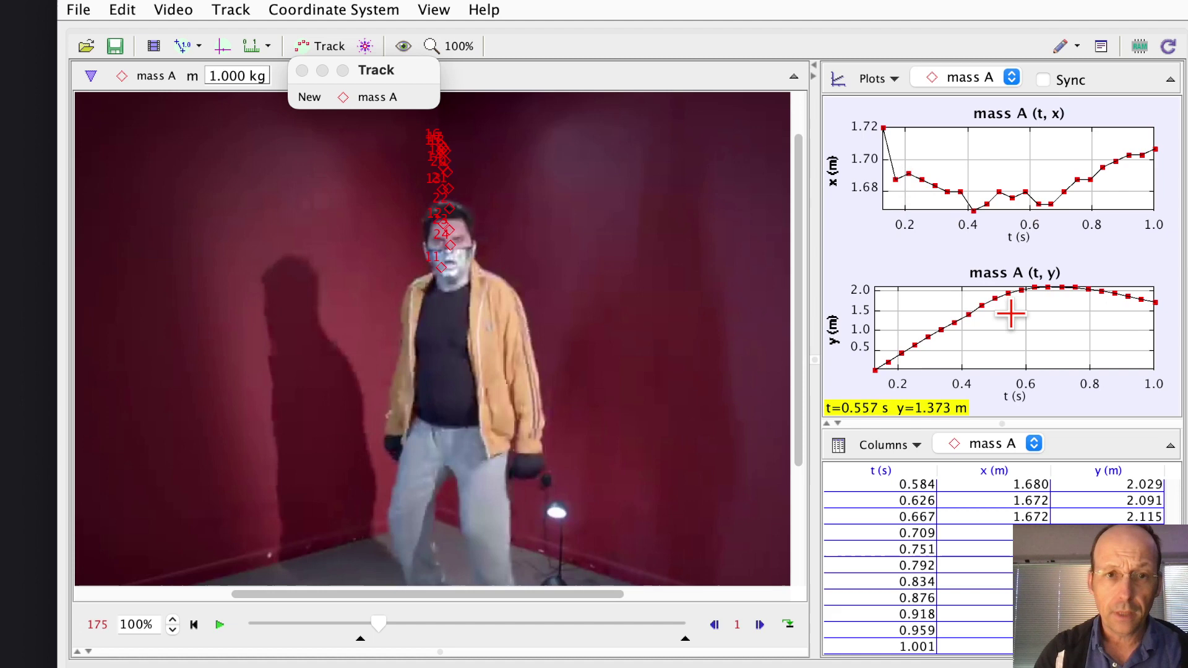
{"action": "left_click", "coordinate": [715, 625]}
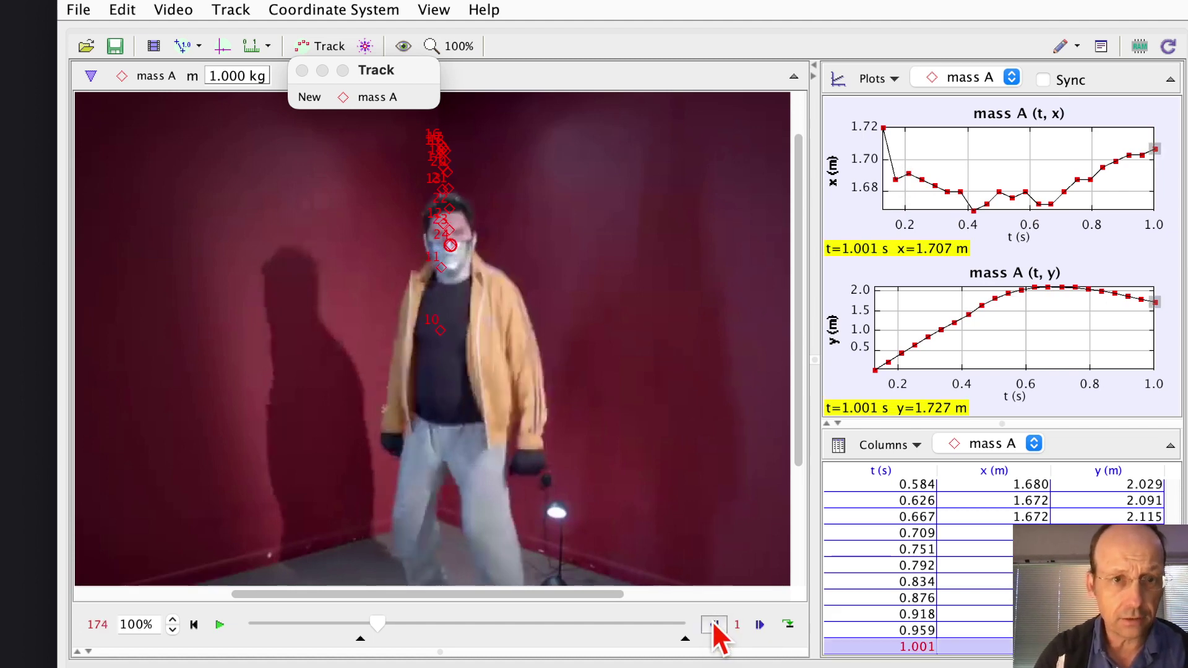
{"action": "left_click", "coordinate": [715, 625]}
{"action": "left_click", "coordinate": [714, 625]}
{"action": "left_click", "coordinate": [715, 625]}
{"action": "left_click", "coordinate": [714, 625]}
{"action": "left_click", "coordinate": [715, 625]}
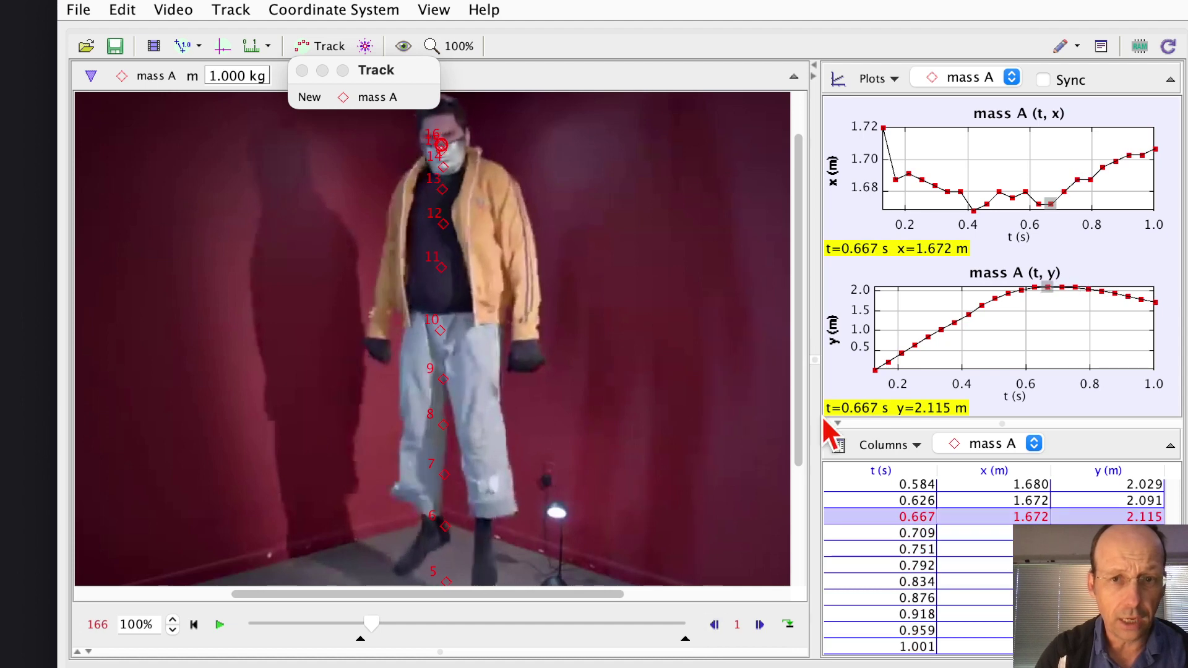
{"action": "left_click_drag", "start_coordinate": [797, 436], "coordinate": [798, 489]}
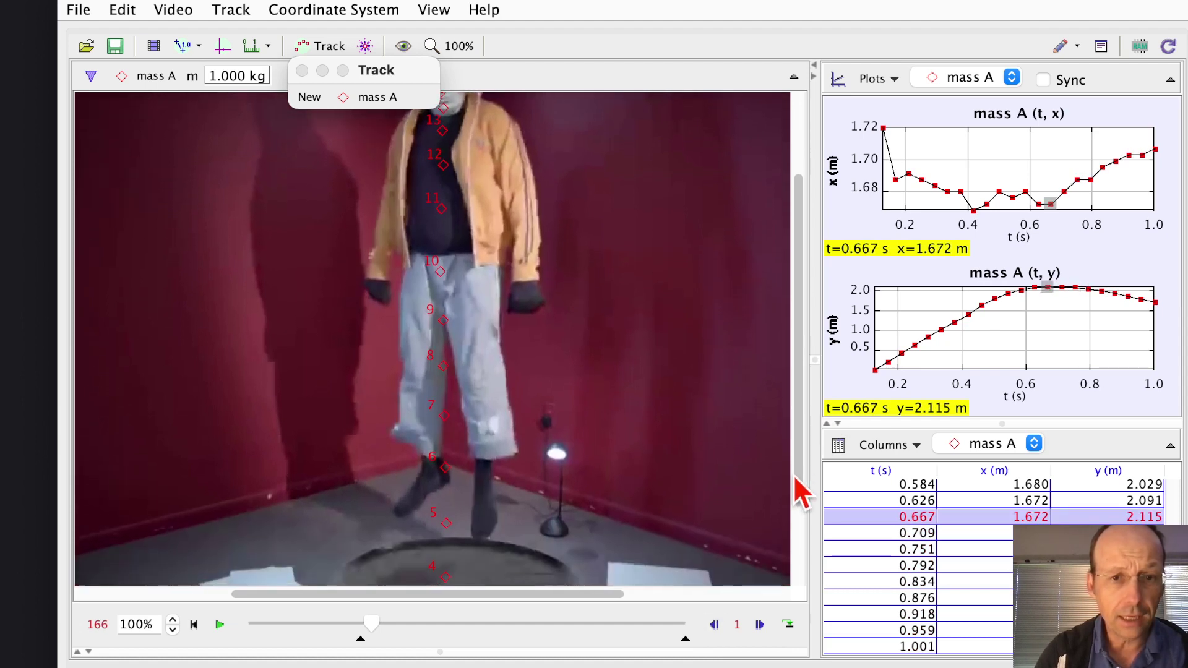
{"action": "left_click", "coordinate": [715, 625]}
{"action": "left_click", "coordinate": [714, 625]}
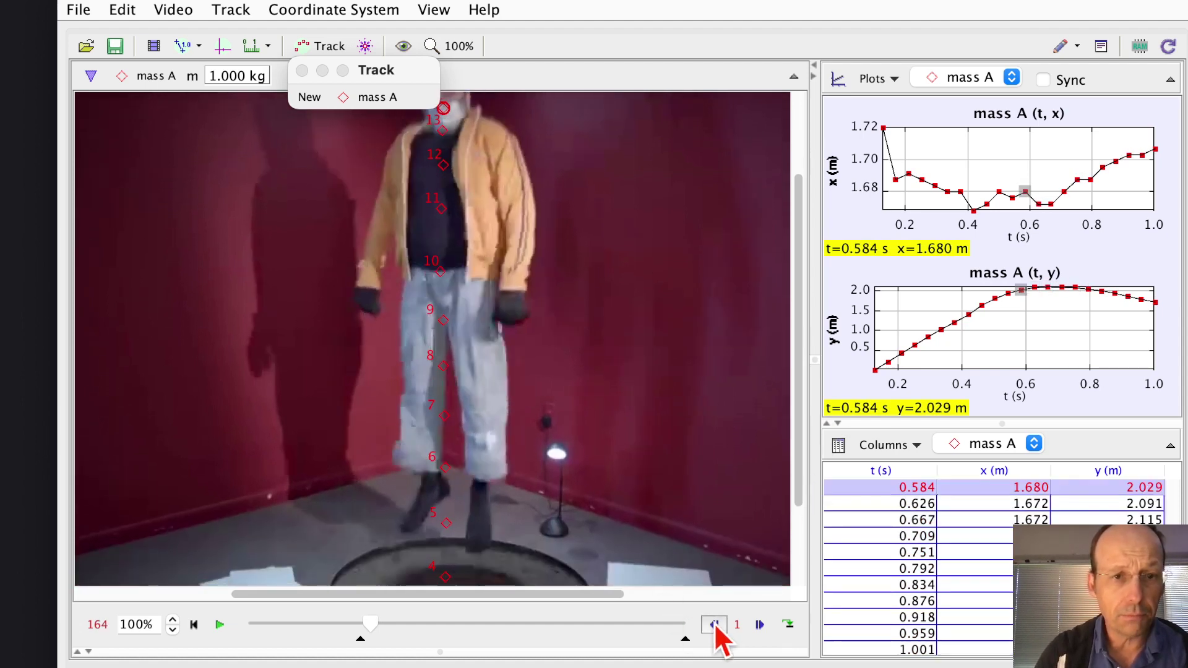
{"action": "left_click", "coordinate": [715, 625]}
{"action": "left_click", "coordinate": [715, 625]}
{"action": "left_click", "coordinate": [715, 625]}
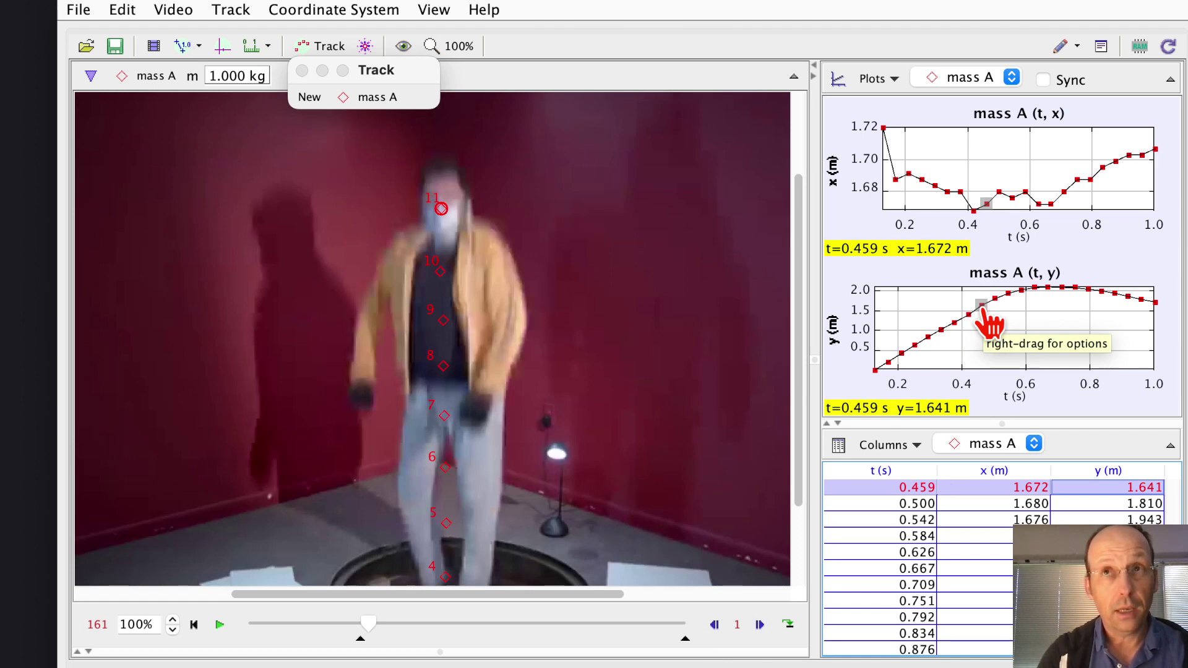
{"action": "left_click_drag", "start_coordinate": [796, 395], "coordinate": [790, 462]}
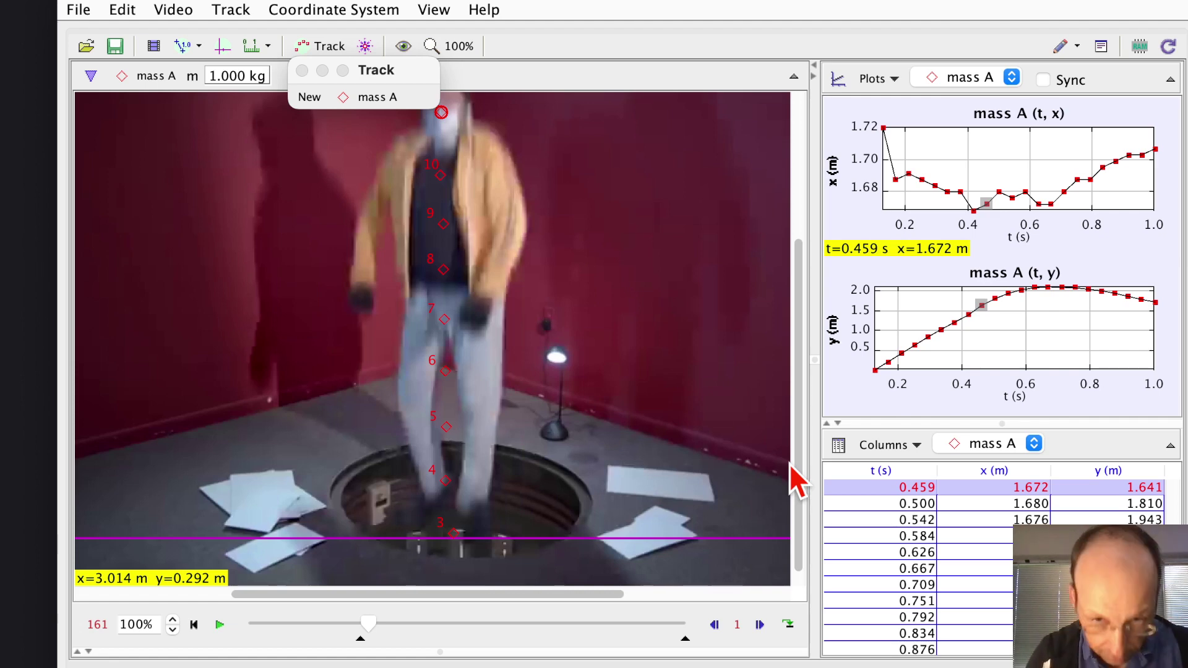
{"action": "left_click", "coordinate": [844, 488]}
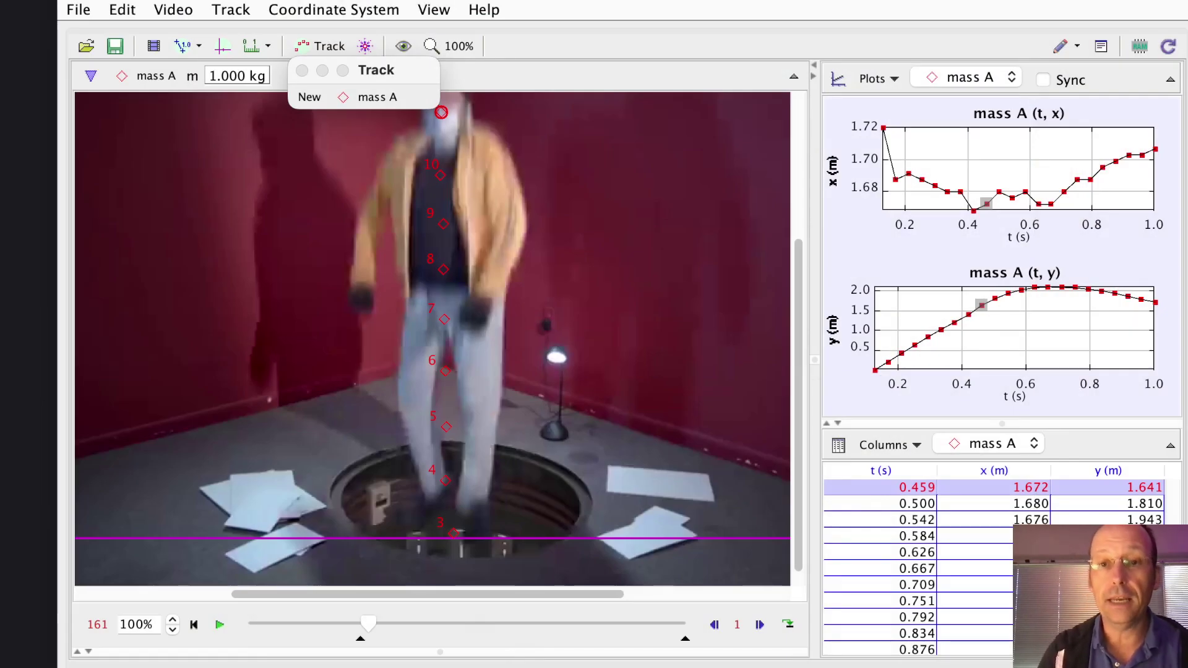
- Open the y-vs-t data in the Data Tool and move its window up and left
{"action": "left_click_drag", "start_coordinate": [1003, 339], "coordinate": [1026, 322]}
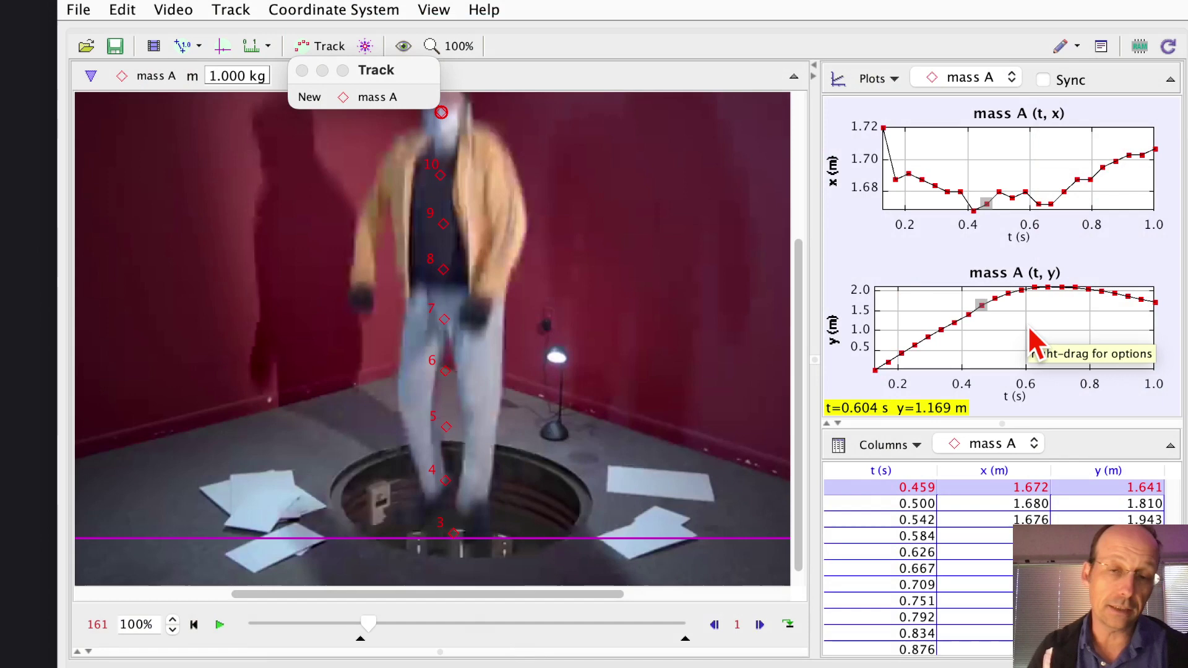
{"action": "right_click", "coordinate": [1031, 333]}
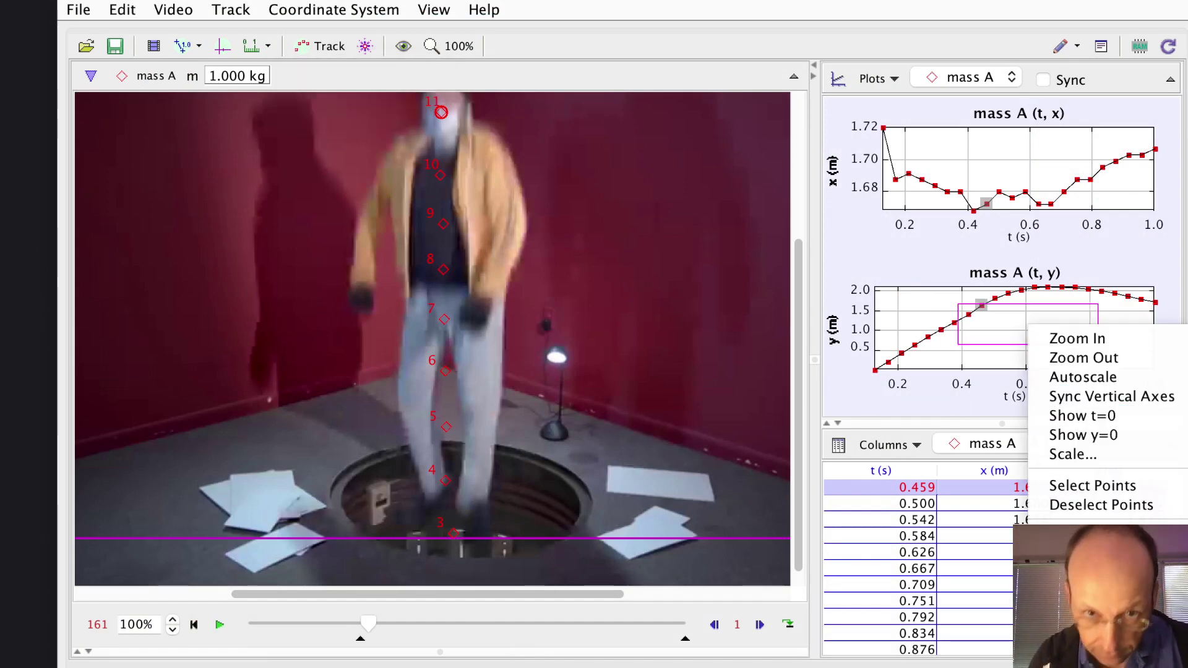
{"action": "left_click", "coordinate": [1089, 594]}
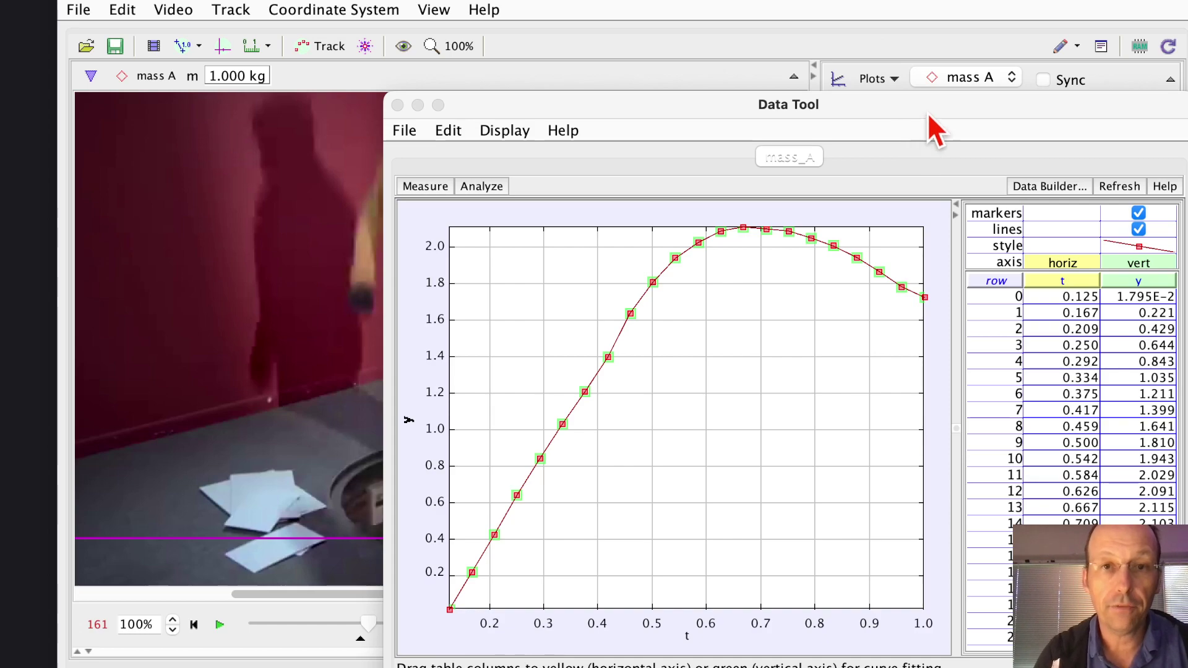
{"action": "left_click_drag", "start_coordinate": [929, 113], "coordinate": [707, 38]}
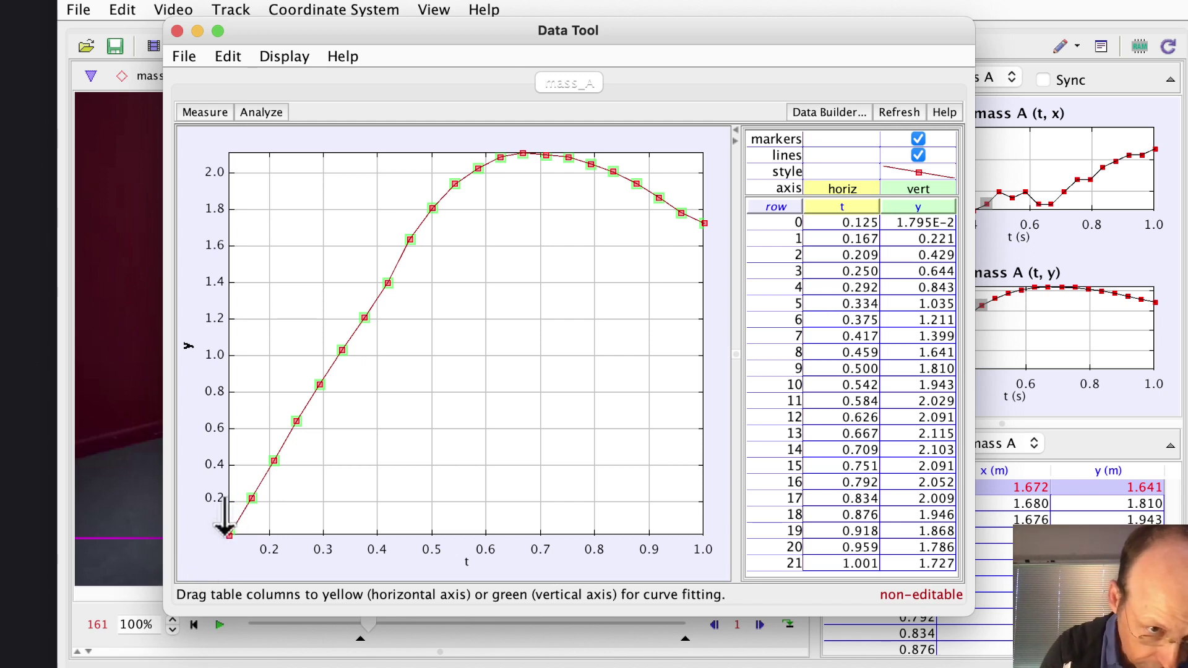
- Rescale the axes (y from -0.2 to 2.4, t from about 0.05) and select the rising points
{"action": "left_click_drag", "start_coordinate": [224, 526], "coordinate": [224, 486]}
{"action": "left_click", "coordinate": [229, 160]}
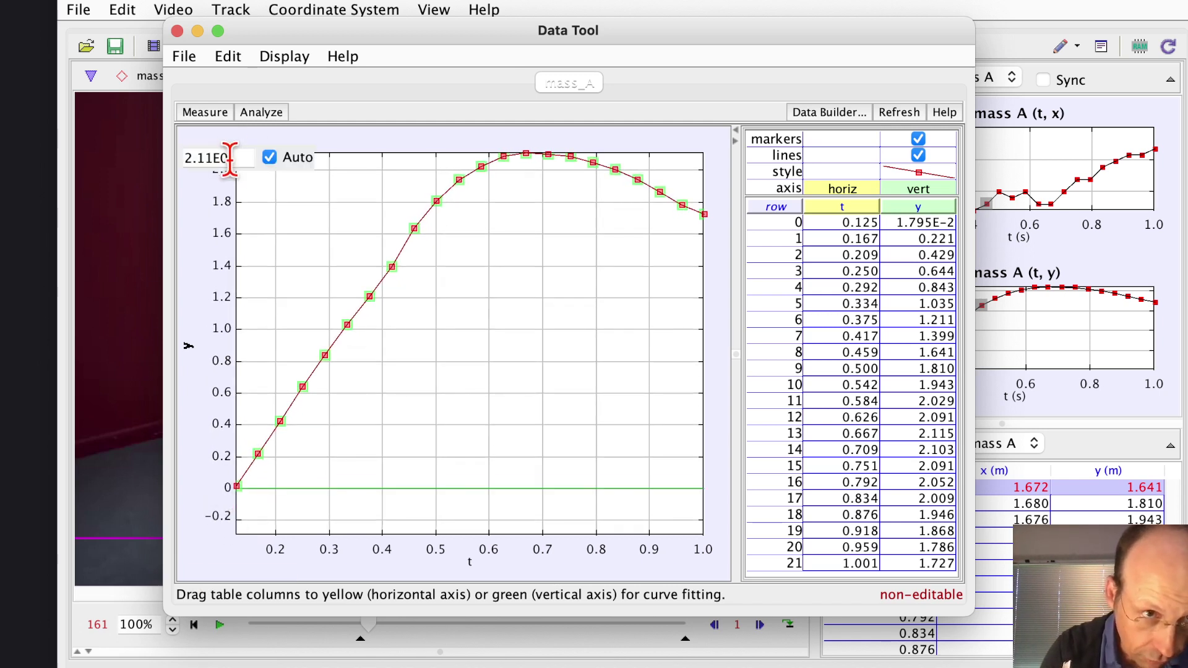
{"action": "left_click_drag", "start_coordinate": [228, 159], "coordinate": [228, 186]}
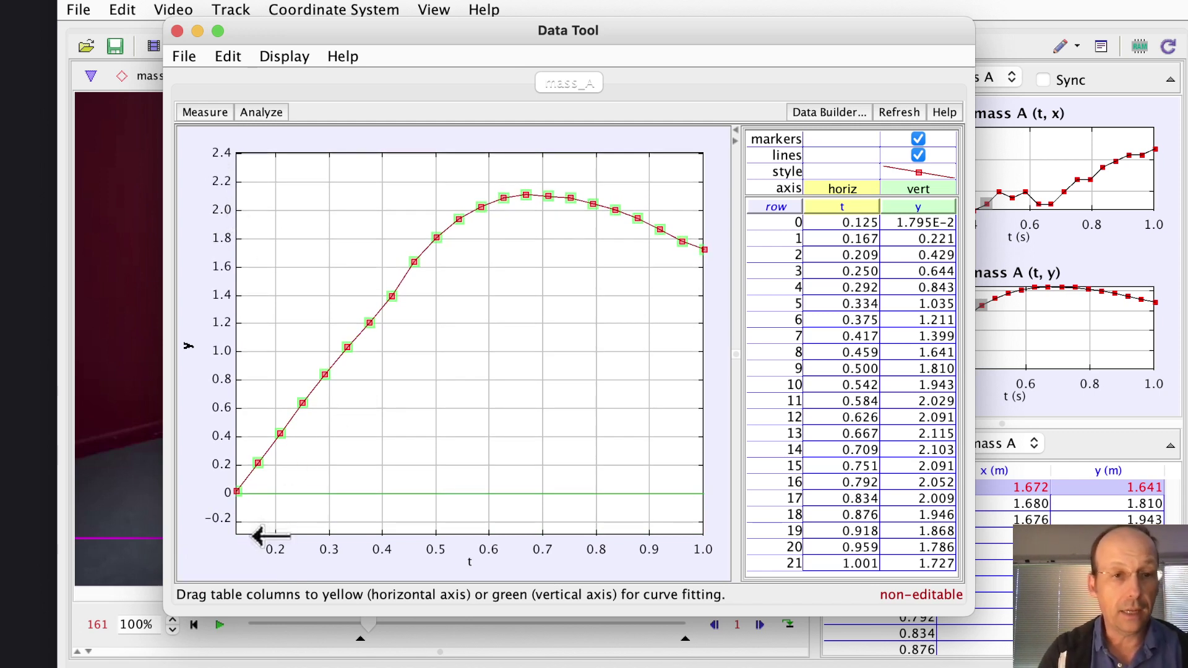
{"action": "left_click_drag", "start_coordinate": [260, 536], "coordinate": [282, 538]}
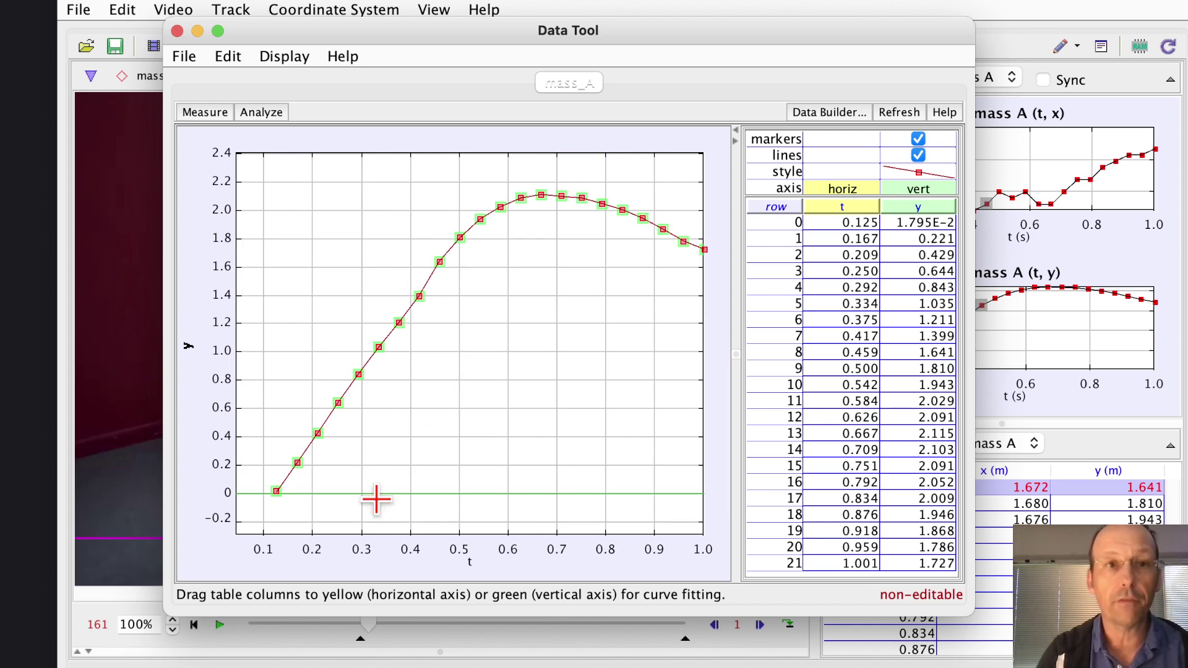
{"action": "left_click_drag", "start_coordinate": [263, 515], "coordinate": [459, 181]}
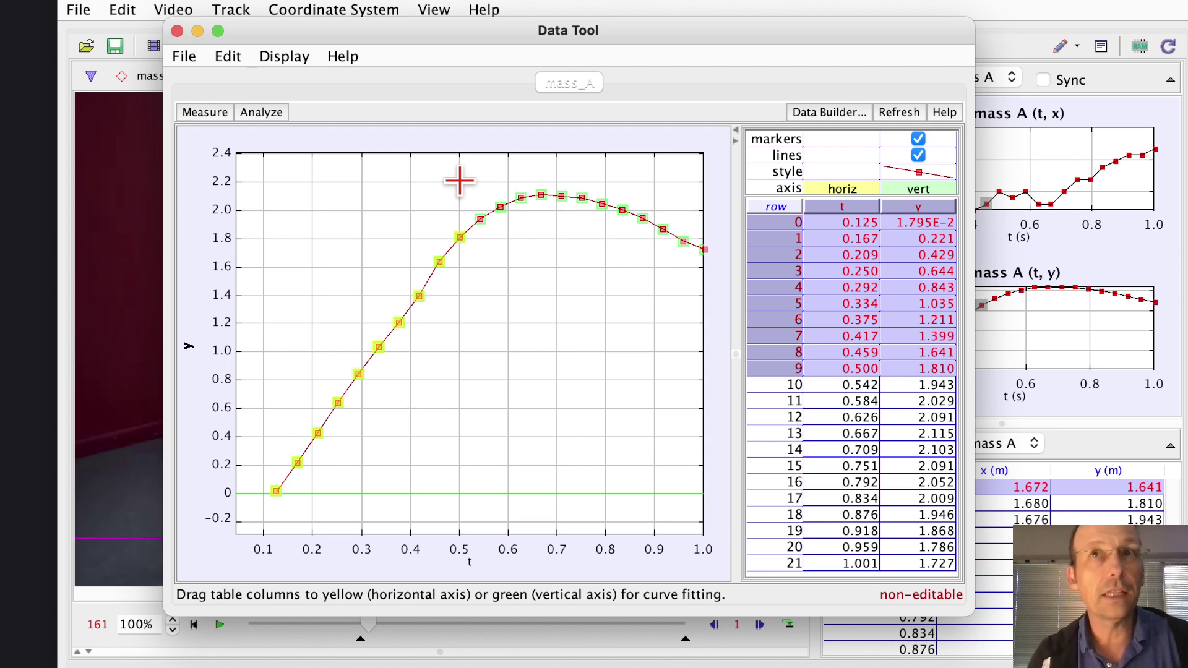
- Fit a line to the rising points, giving A = 4.767 and B = -0.5662
{"action": "left_click", "coordinate": [255, 111]}
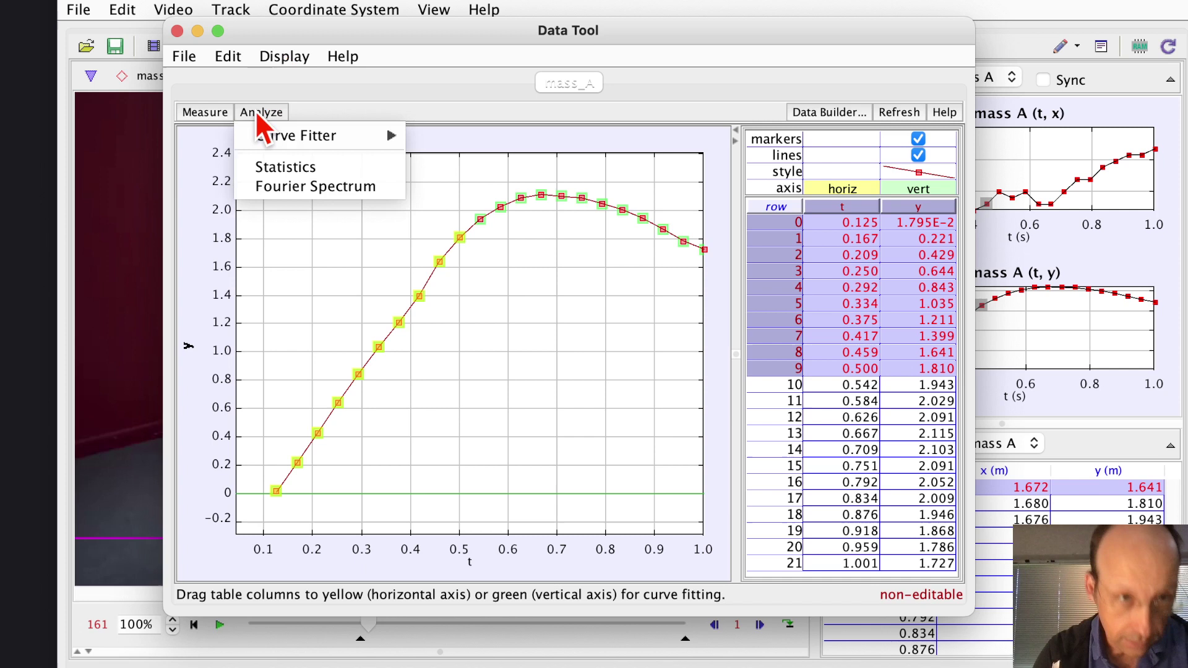
{"action": "mouse_move", "coordinate": [273, 146]}
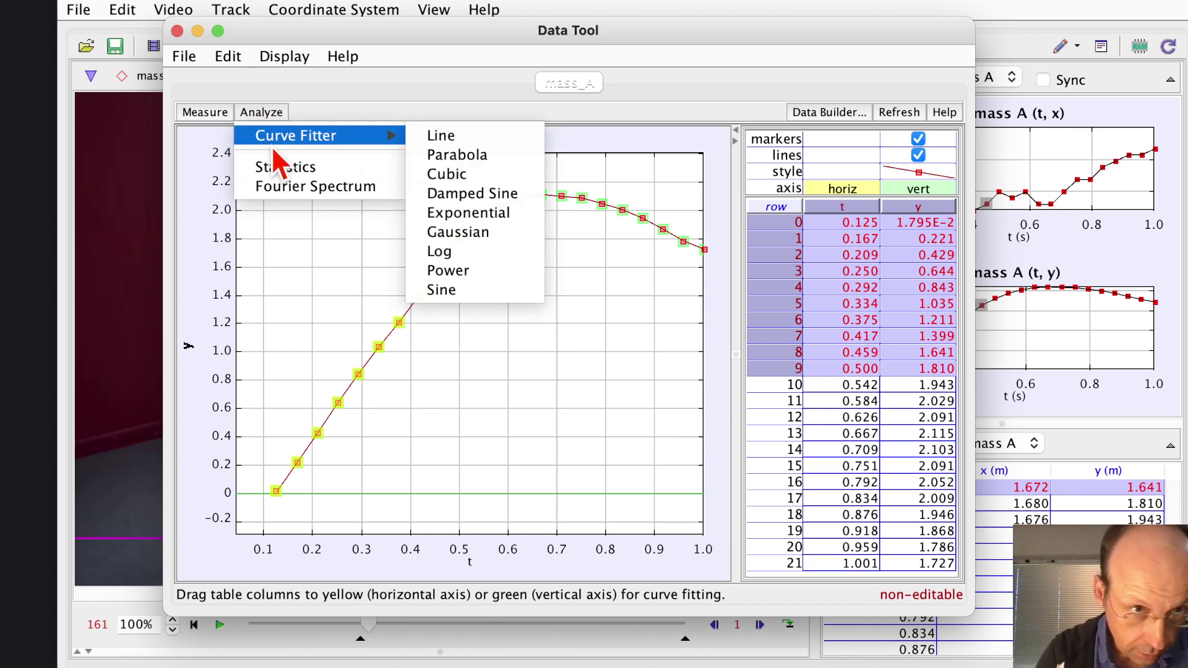
{"action": "left_click", "coordinate": [442, 135]}
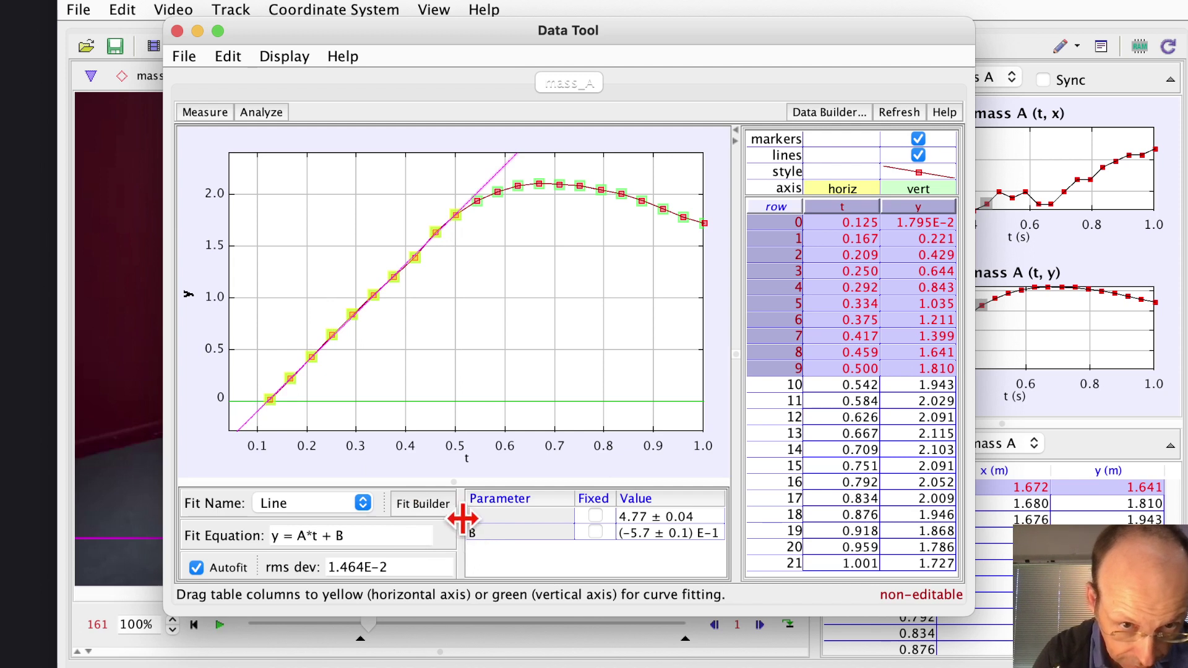
{"action": "left_click", "coordinate": [660, 520]}
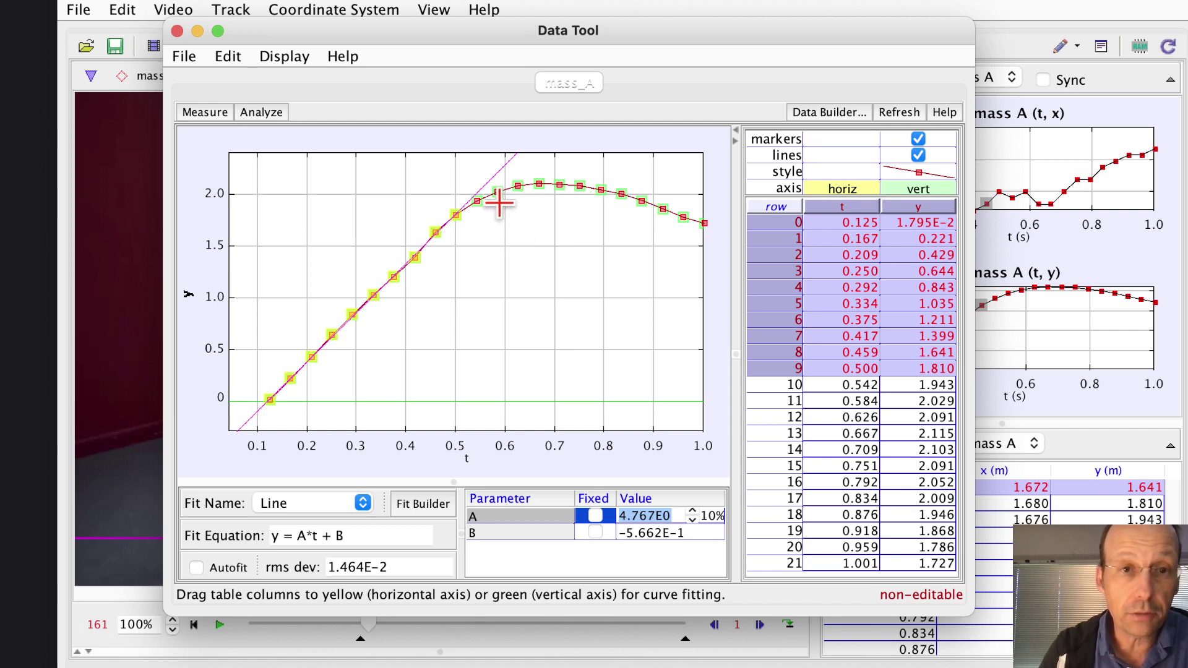
- Switch the fit to a parabola and reselect the points from t = 0.542 to 0.959 s
{"action": "left_click_drag", "start_coordinate": [485, 222], "coordinate": [706, 172]}
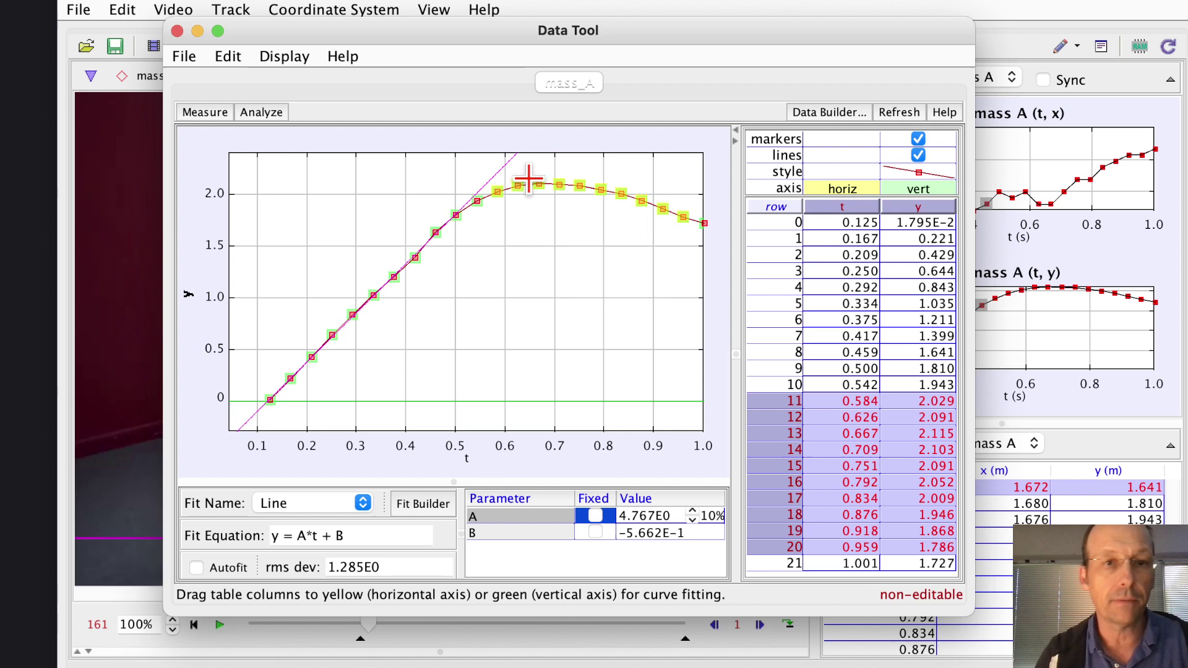
{"action": "left_click", "coordinate": [267, 110]}
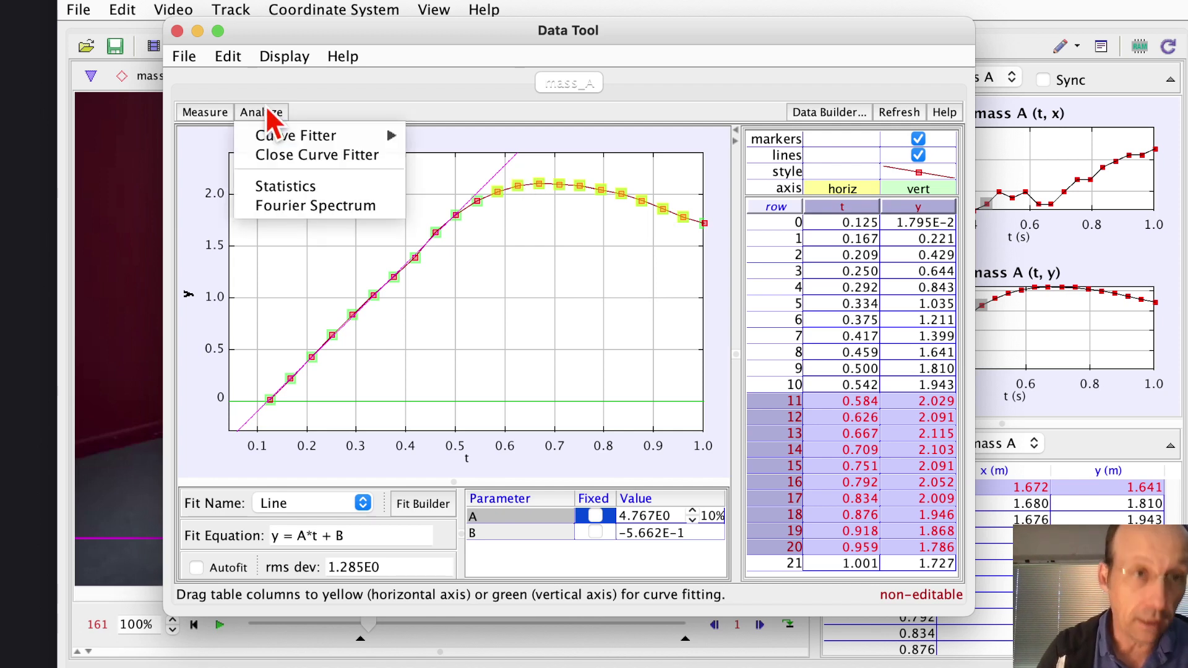
{"action": "mouse_move", "coordinate": [272, 135]}
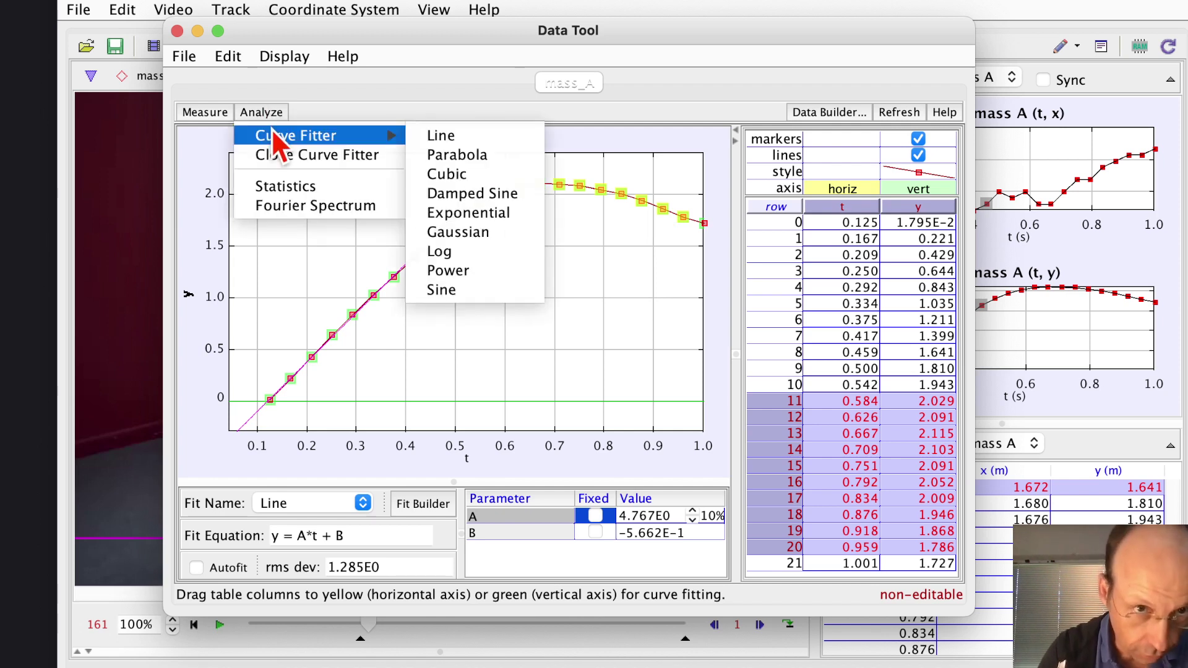
{"action": "left_click", "coordinate": [460, 162]}
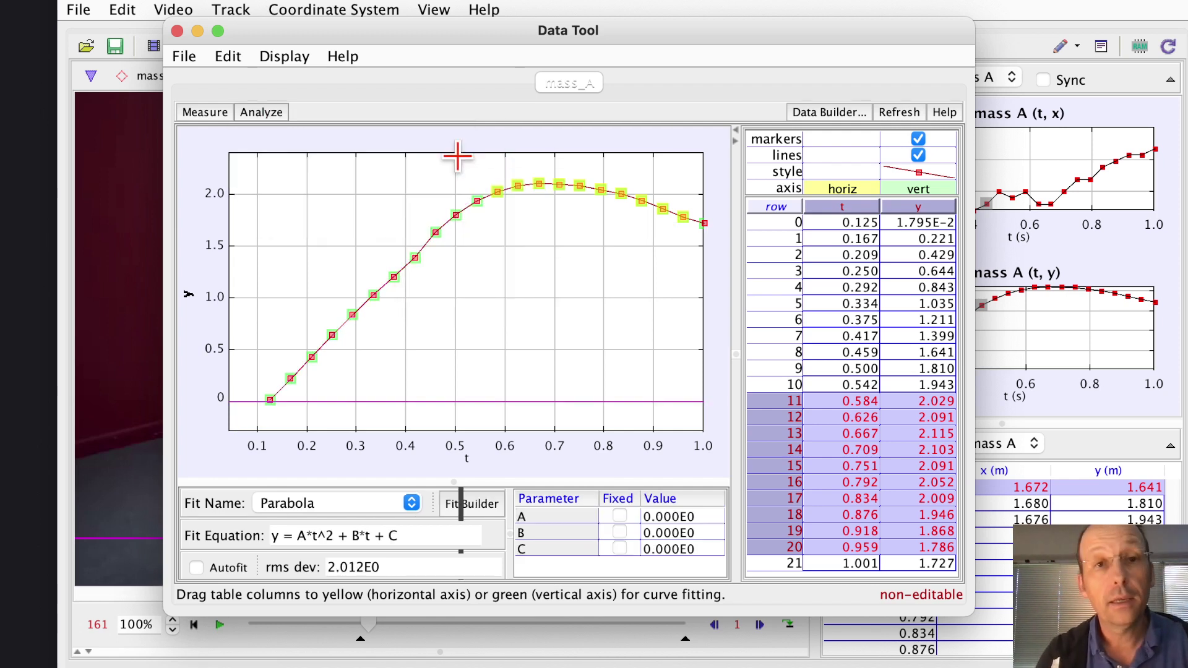
{"action": "left_click", "coordinate": [507, 232]}
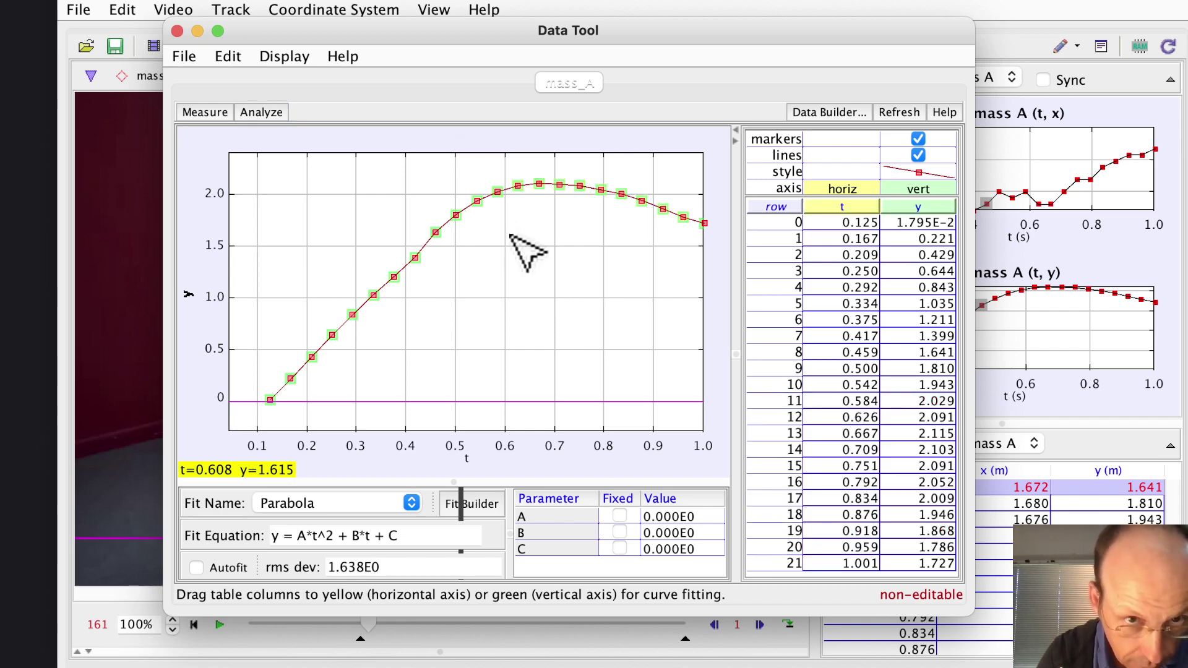
{"action": "left_click_drag", "start_coordinate": [696, 241], "coordinate": [462, 135]}
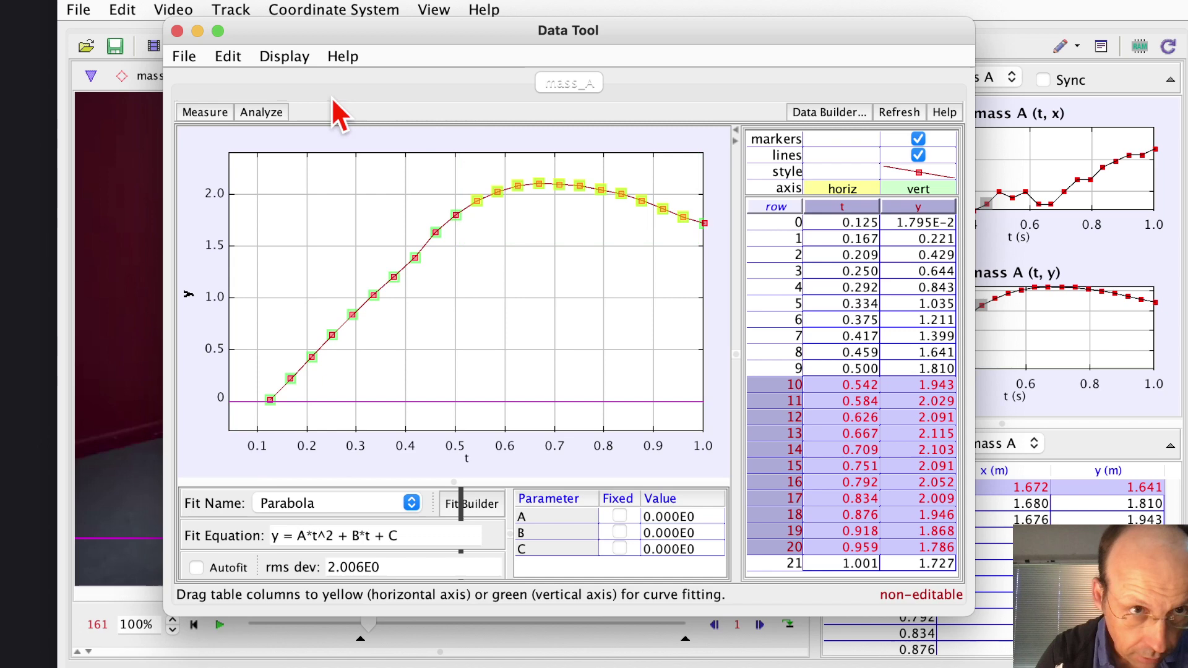
- Apply the parabola fit, check its formula in the fit builder, and reopen the Data Tool
{"action": "left_click", "coordinate": [261, 112]}
{"action": "mouse_move", "coordinate": [275, 138]}
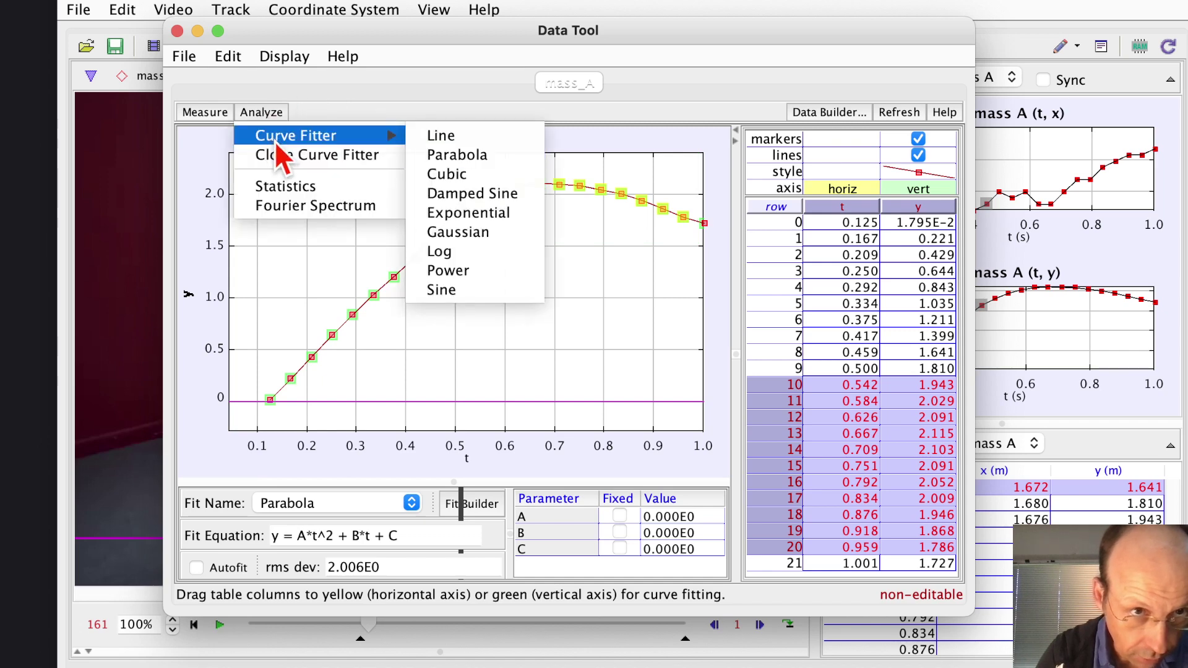
{"action": "left_click", "coordinate": [474, 154]}
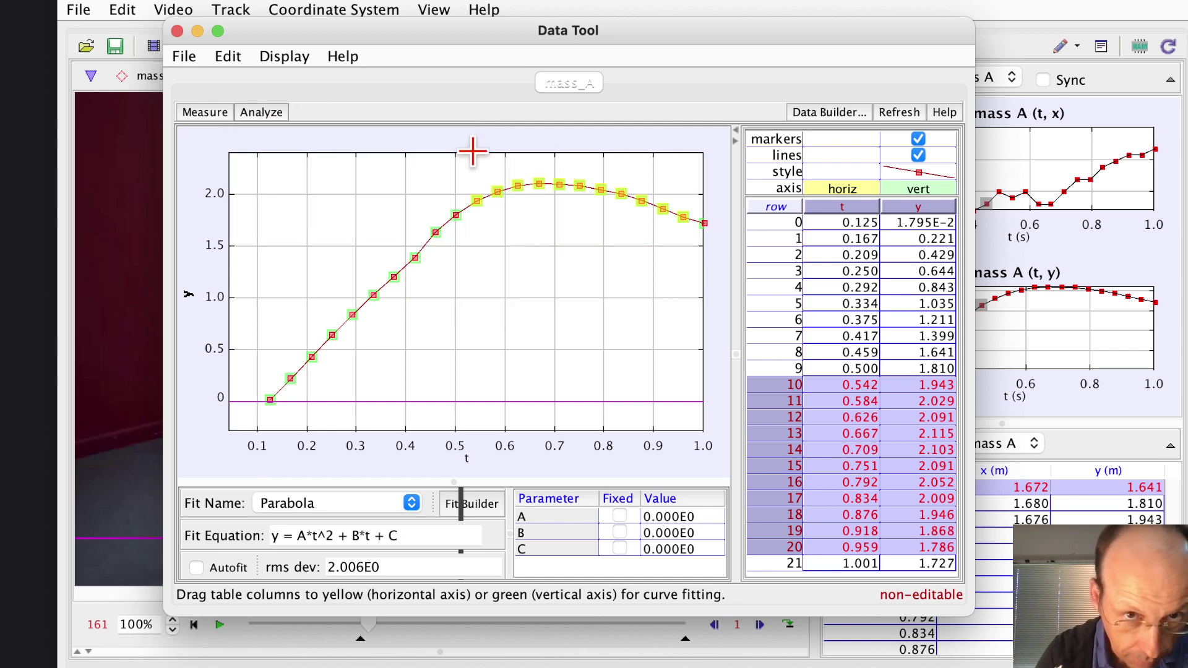
{"action": "left_click", "coordinate": [470, 508]}
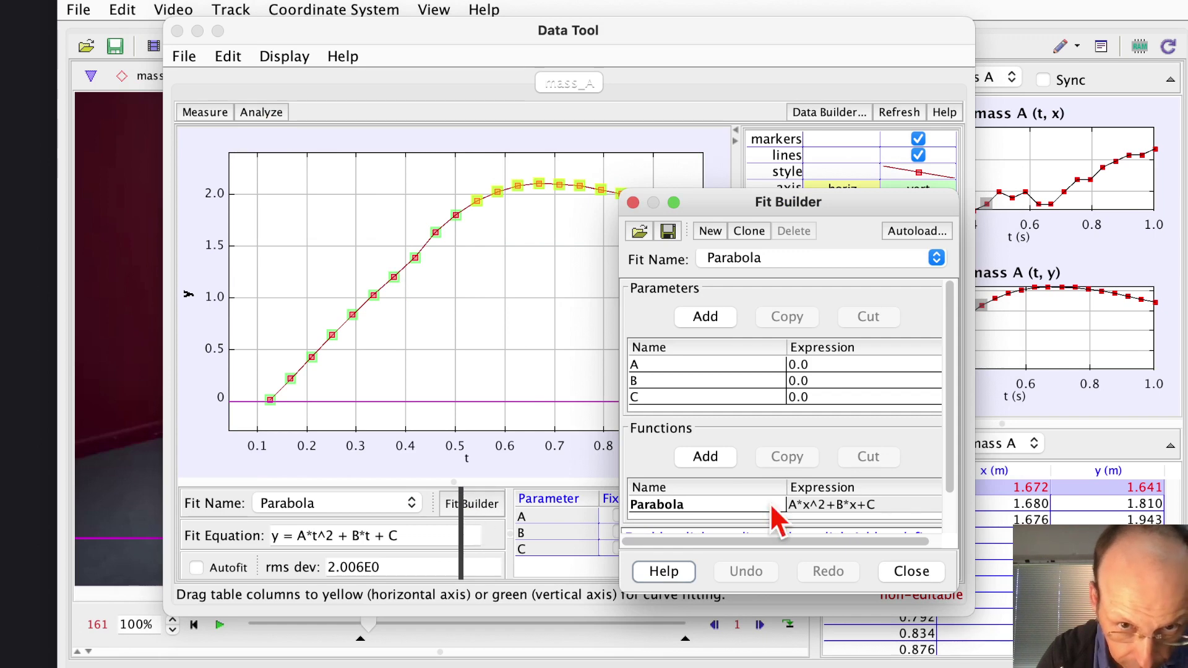
{"action": "left_click", "coordinate": [913, 572]}
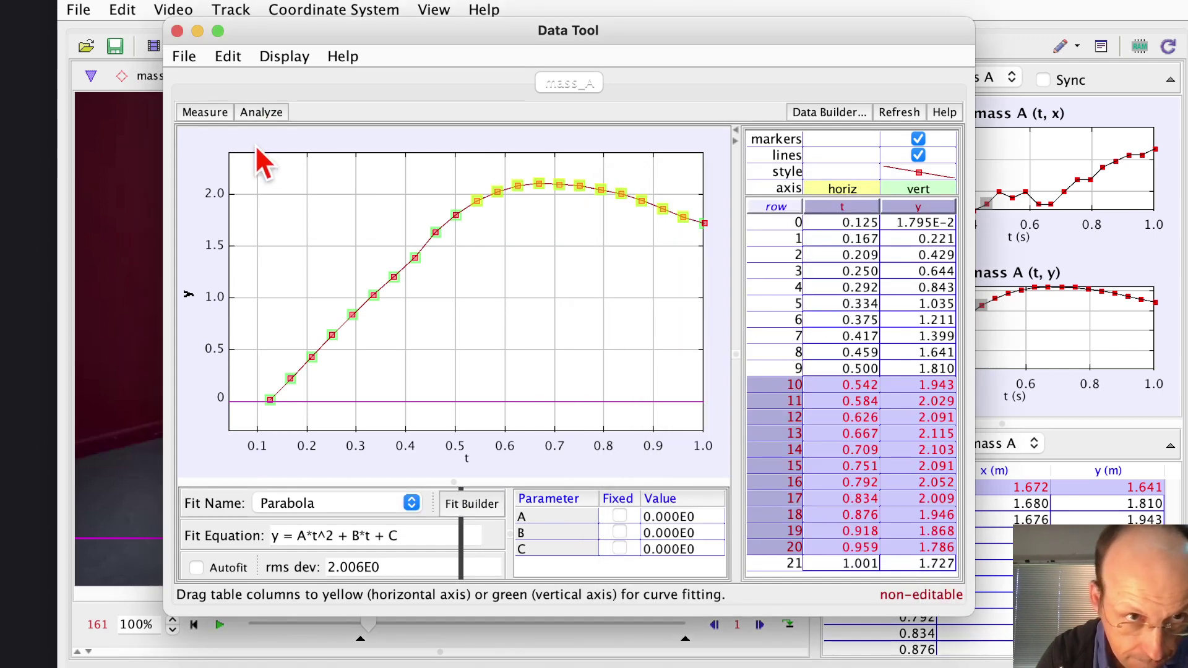
{"action": "left_click", "coordinate": [177, 31]}
{"action": "right_click", "coordinate": [999, 339]}
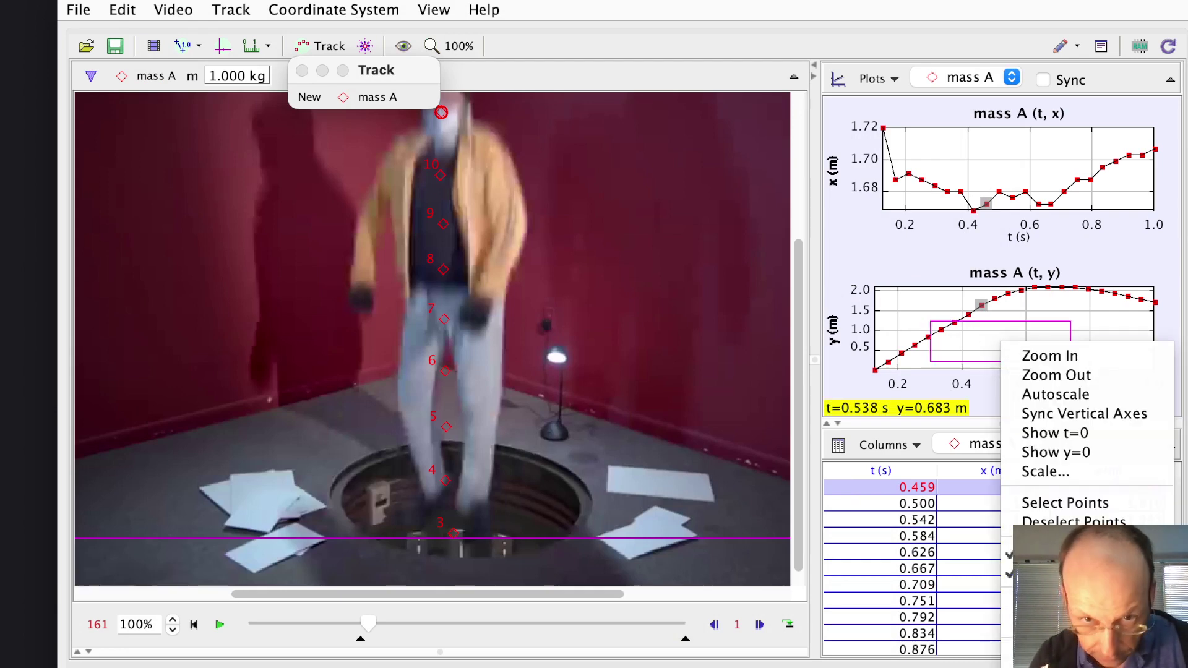
{"action": "left_click", "coordinate": [1052, 619]}
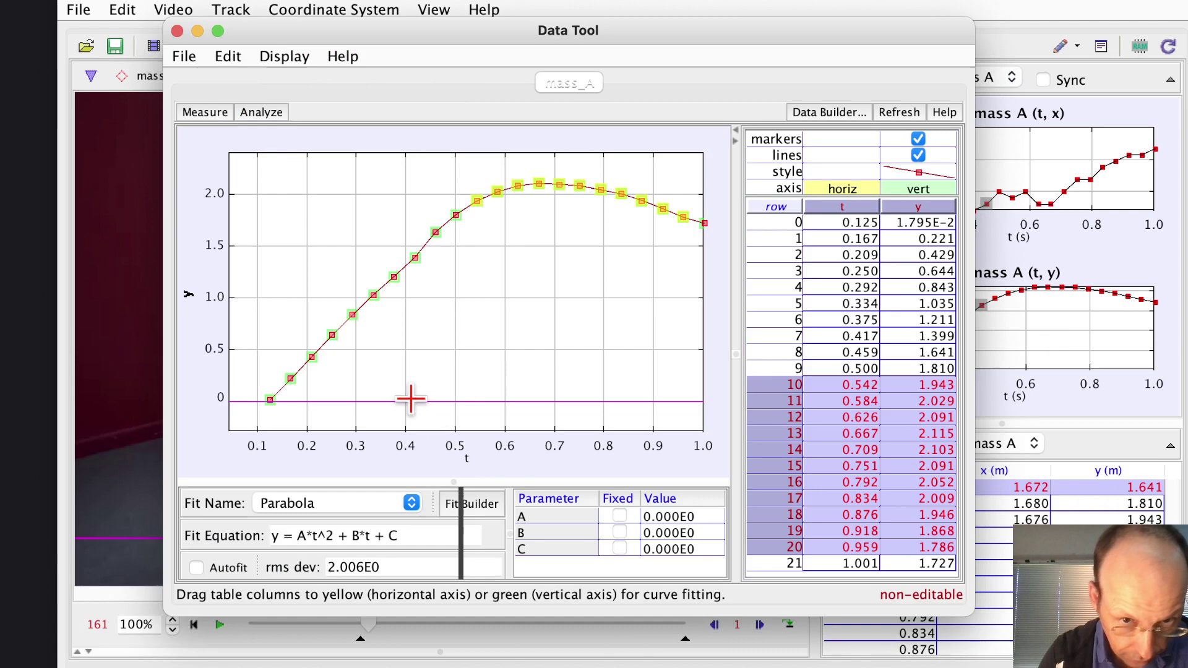
- Unfix parabola parameters A, B and C and clear the selected data rows
{"action": "left_click", "coordinate": [617, 511]}
{"action": "left_click", "coordinate": [619, 530]}
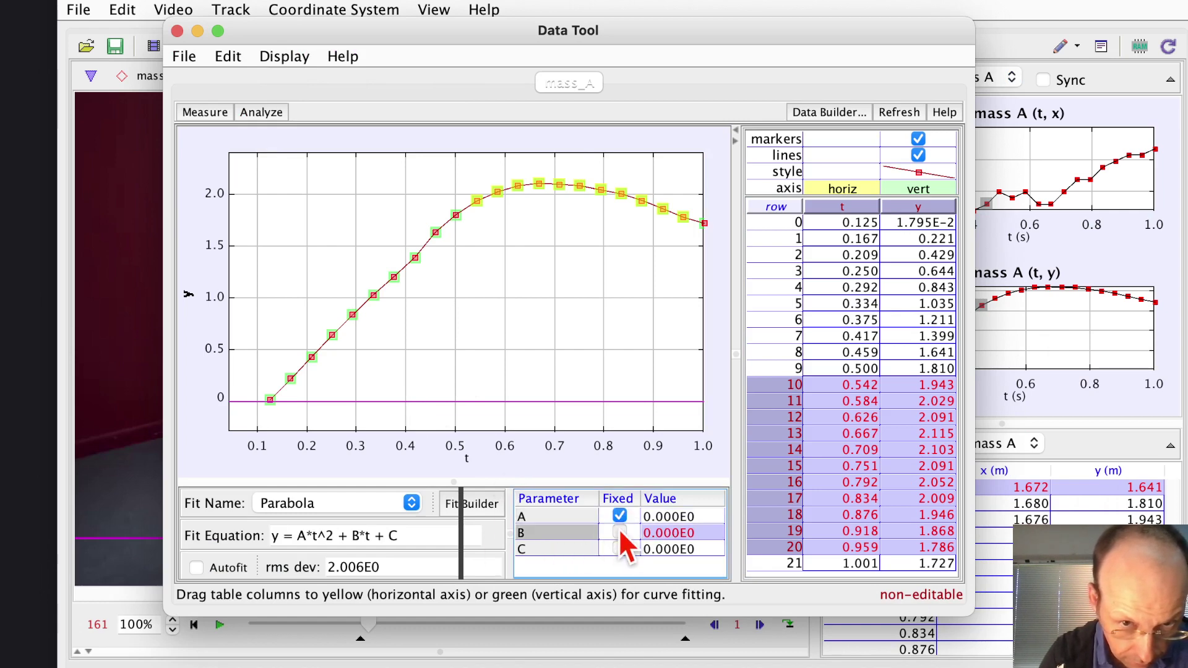
{"action": "left_click", "coordinate": [618, 551]}
{"action": "left_click", "coordinate": [617, 527]}
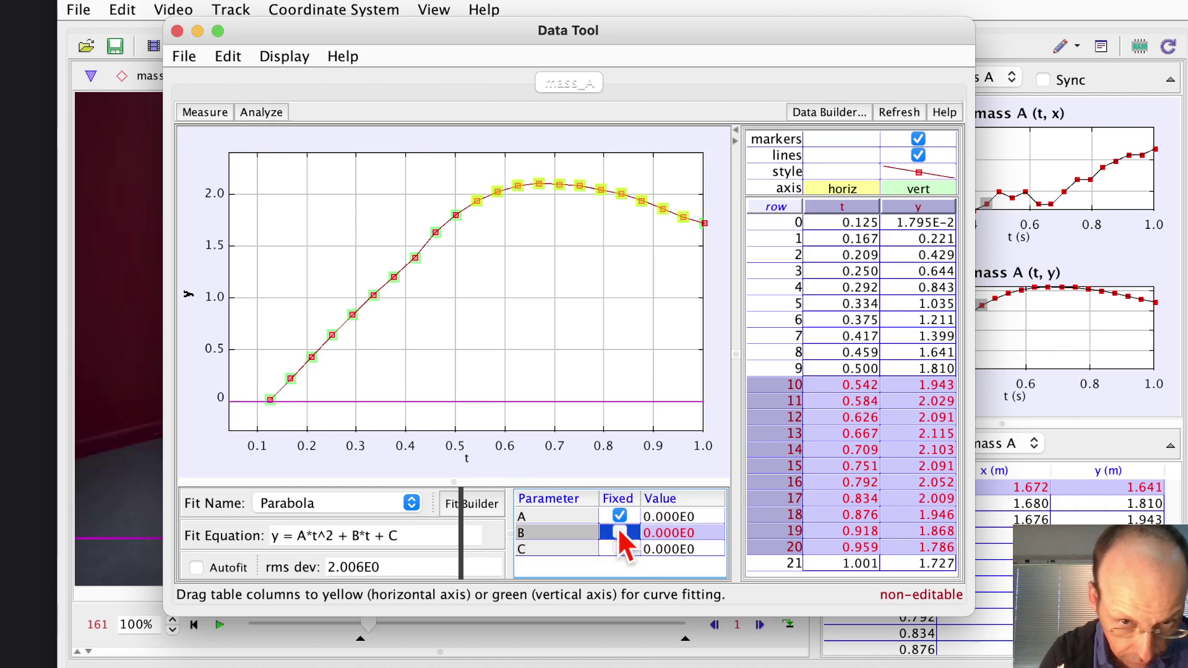
{"action": "left_click", "coordinate": [619, 517]}
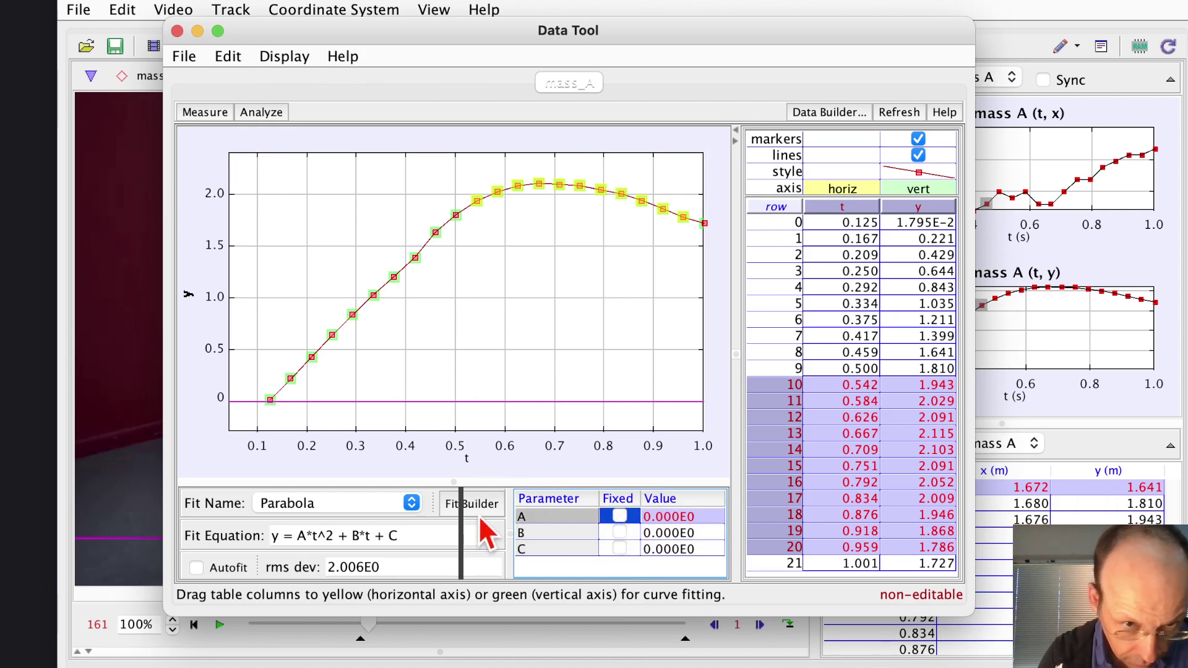
{"action": "left_click", "coordinate": [468, 342]}
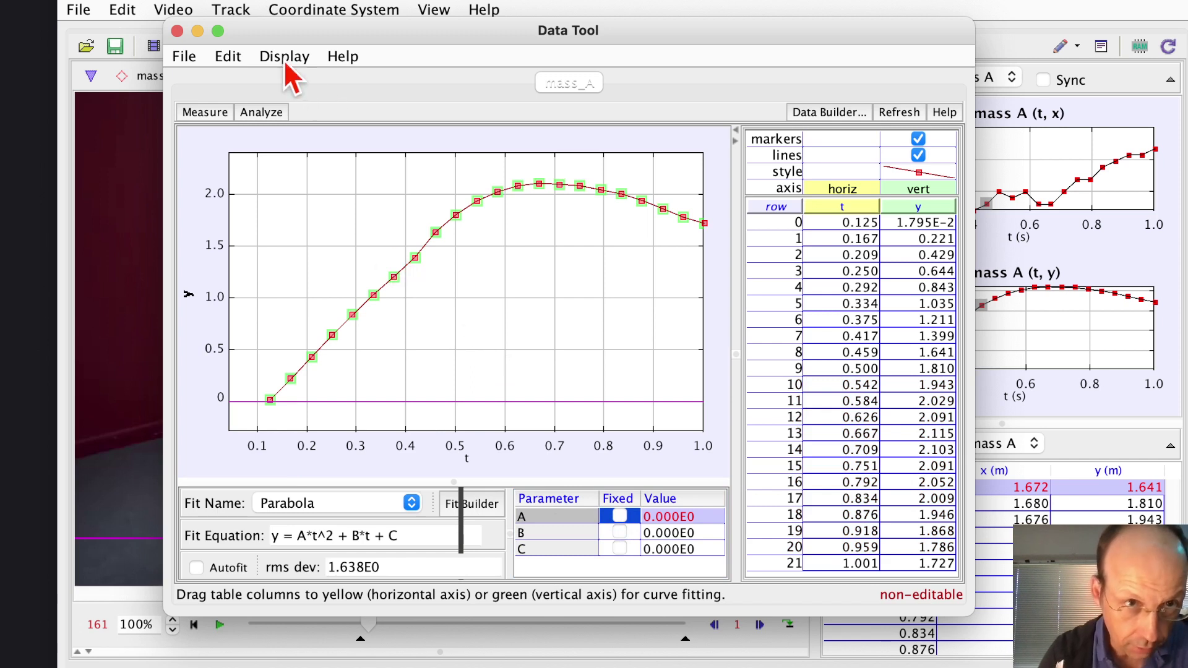
{"action": "left_click", "coordinate": [260, 113]}
- Autofit a parabola to points t = 0.500–0.918 s, giving A = -6.2, B = 8.8, C = -1.0
{"action": "mouse_move", "coordinate": [311, 129]}
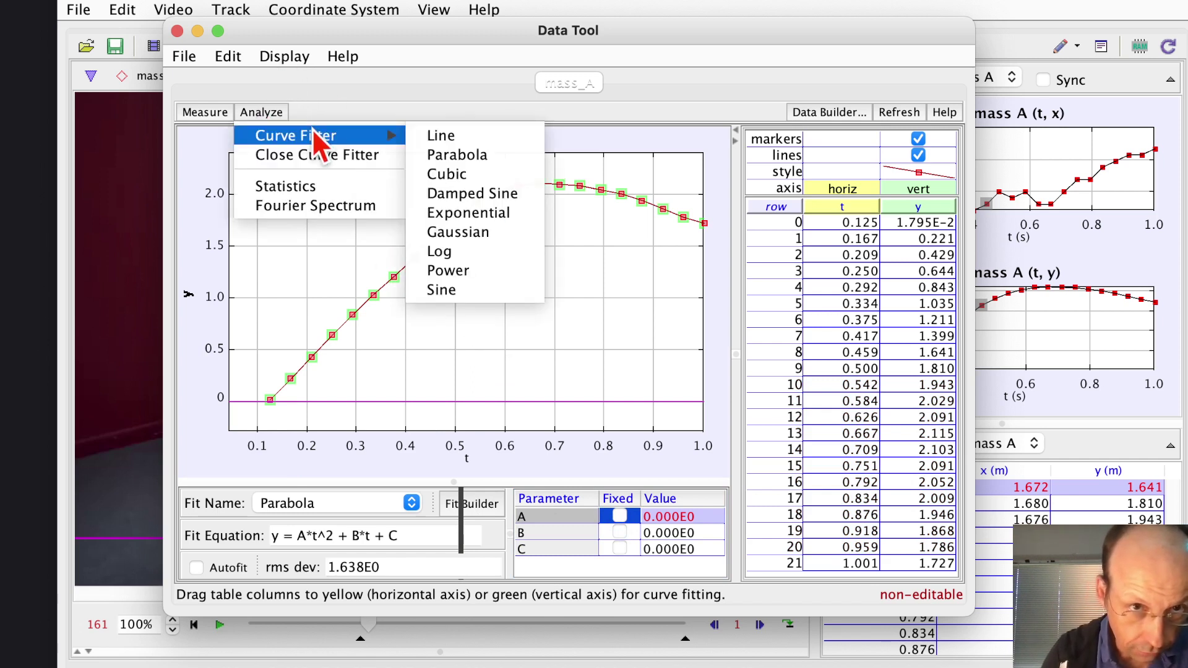
{"action": "left_click", "coordinate": [441, 155]}
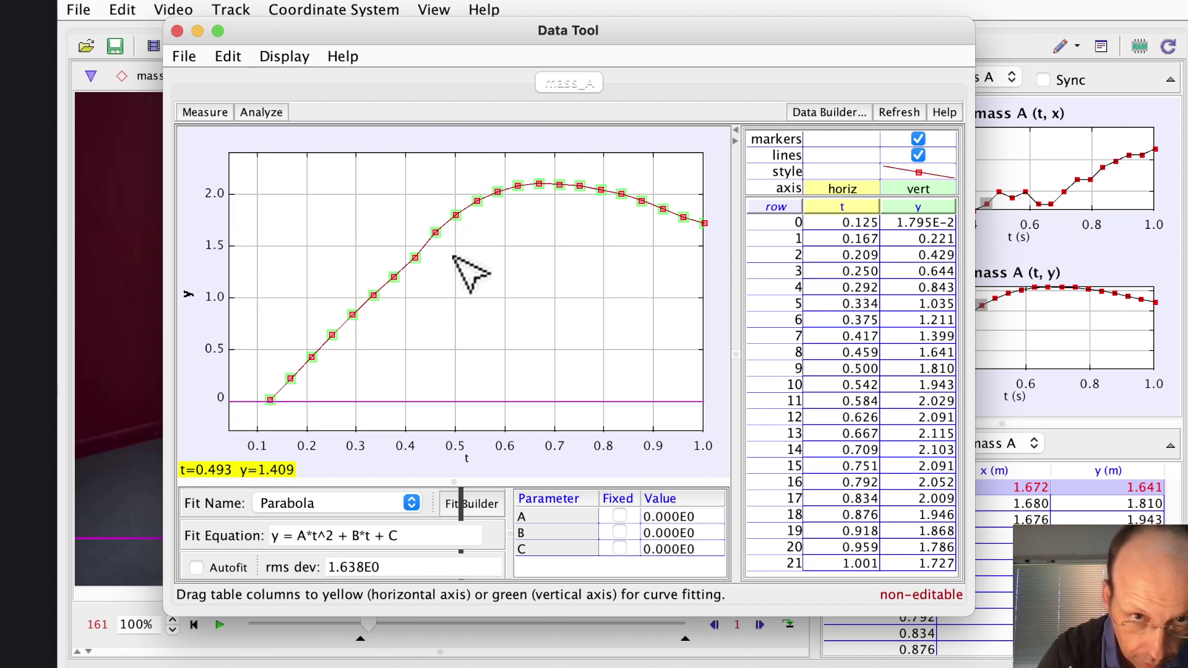
{"action": "left_click_drag", "start_coordinate": [453, 255], "coordinate": [669, 148]}
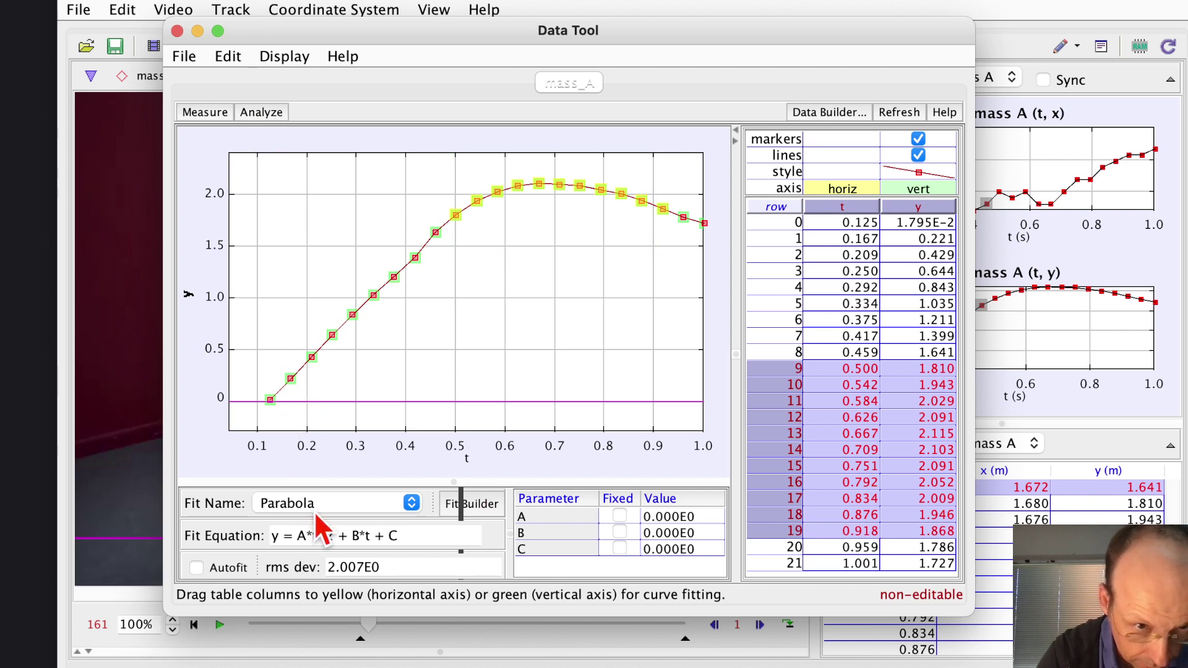
{"action": "left_click", "coordinate": [196, 567]}
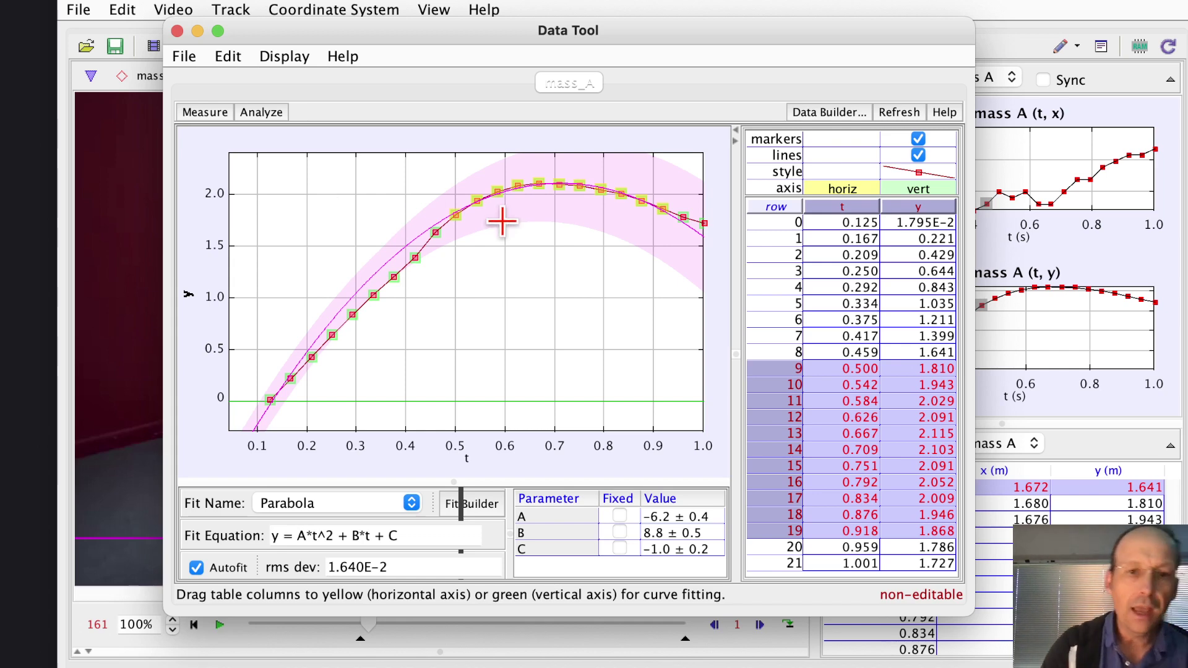
- Widen the fit table to read A = -6.2 ± 0.4, B = 8.8 ± 0.5, C = -1.0 ± 0.2
{"action": "left_click_drag", "start_coordinate": [539, 513], "coordinate": [504, 521]}
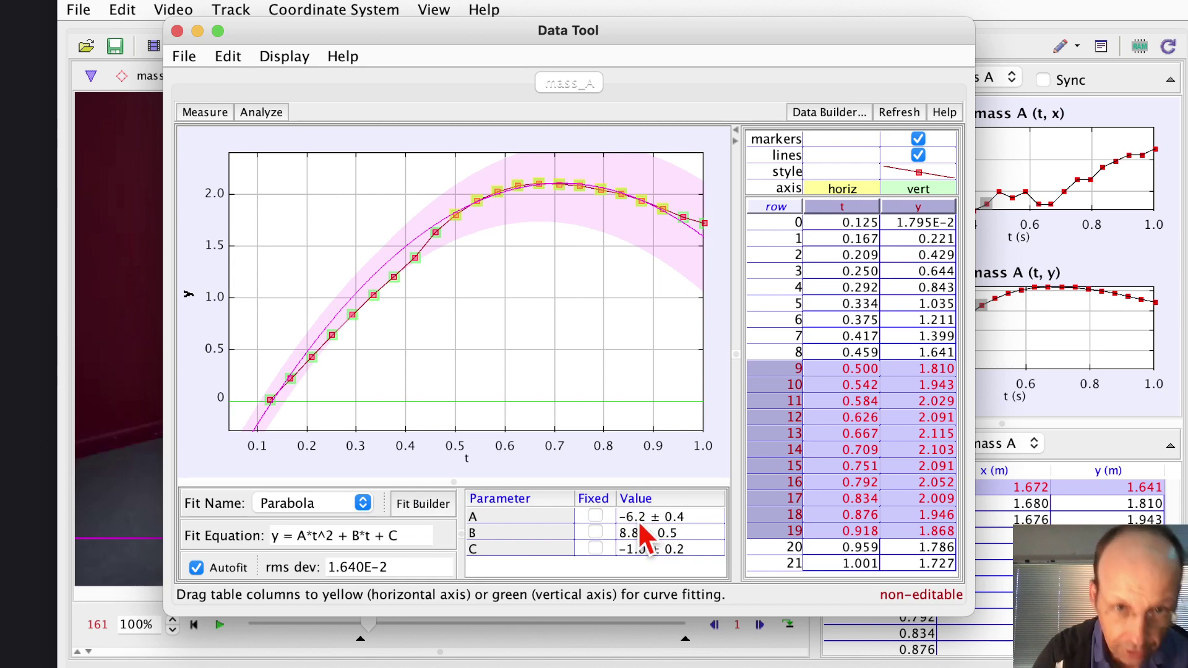
{"action": "mouse_move", "coordinate": [642, 536]}
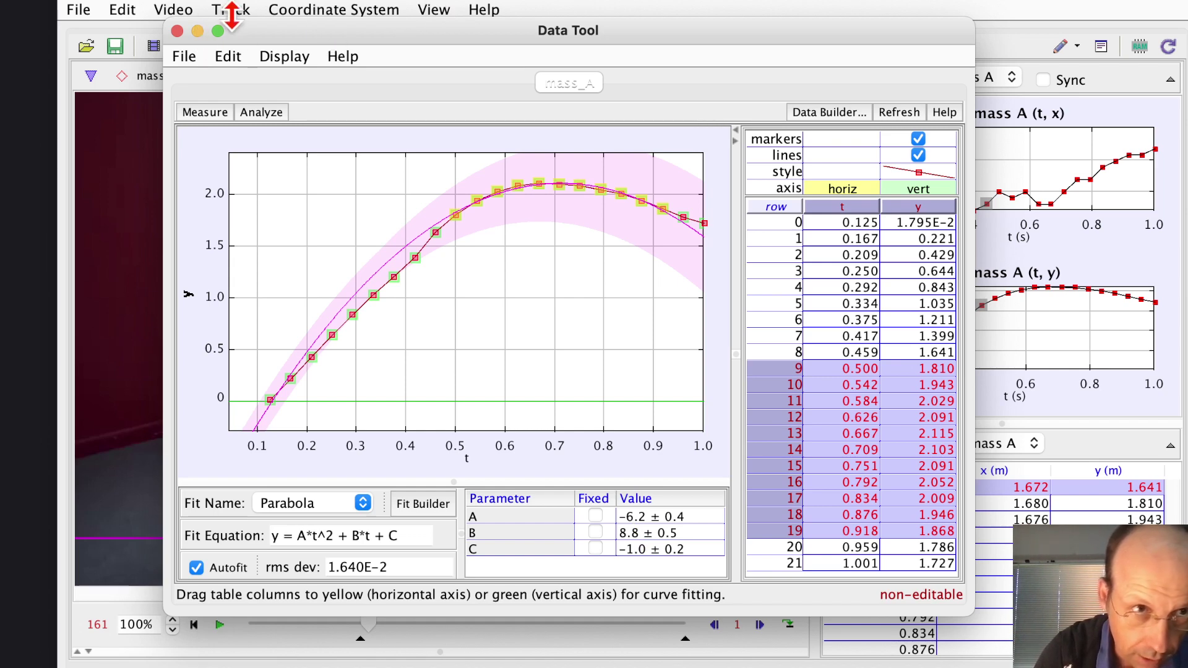
- Close the Data Tool, zoom the video to fit, and move the calibration stick beside the jumper
{"action": "left_click", "coordinate": [177, 30]}
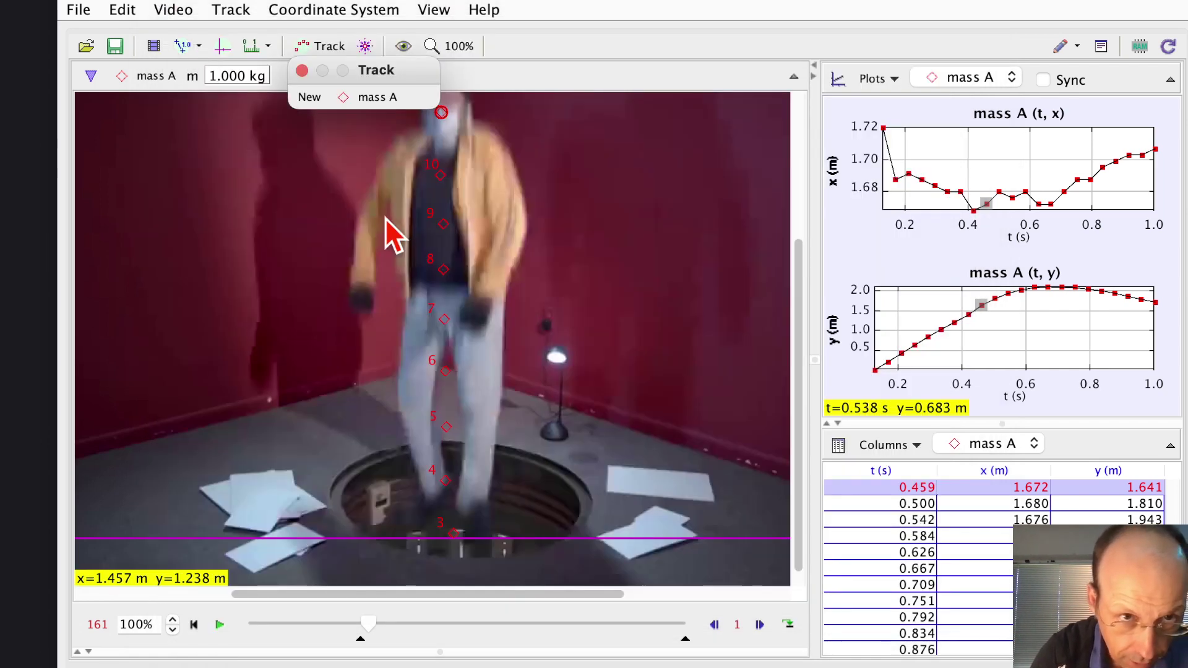
{"action": "left_click", "coordinate": [458, 48]}
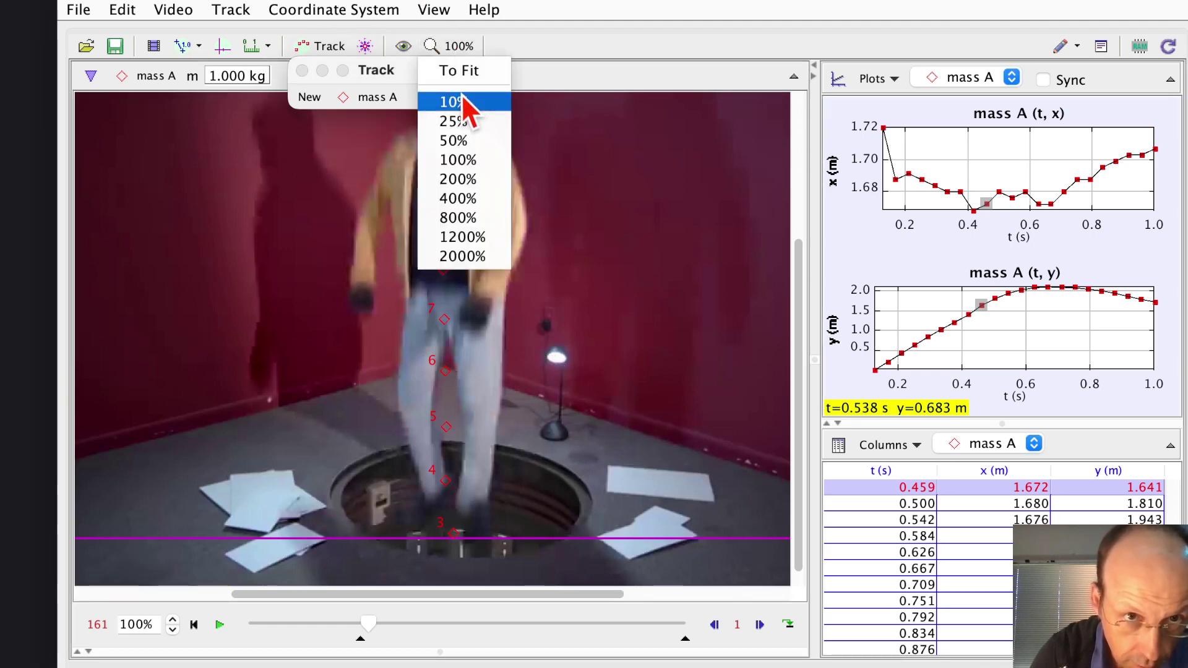
{"action": "left_click", "coordinate": [459, 70]}
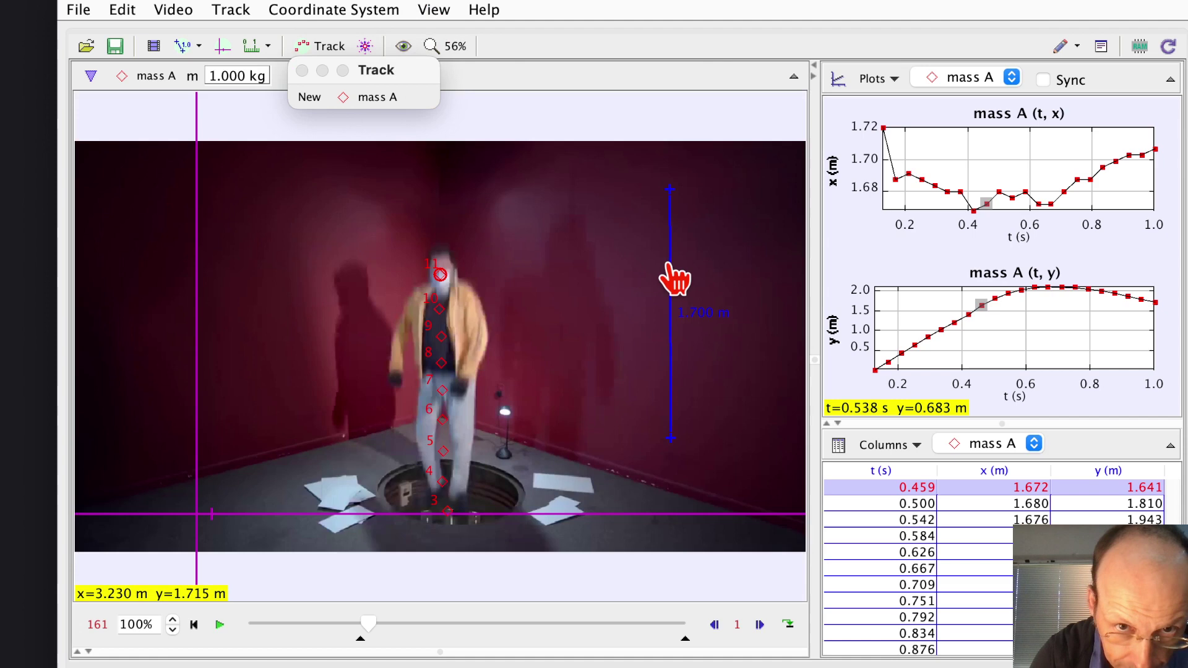
{"action": "left_click_drag", "start_coordinate": [667, 267], "coordinate": [474, 301]}
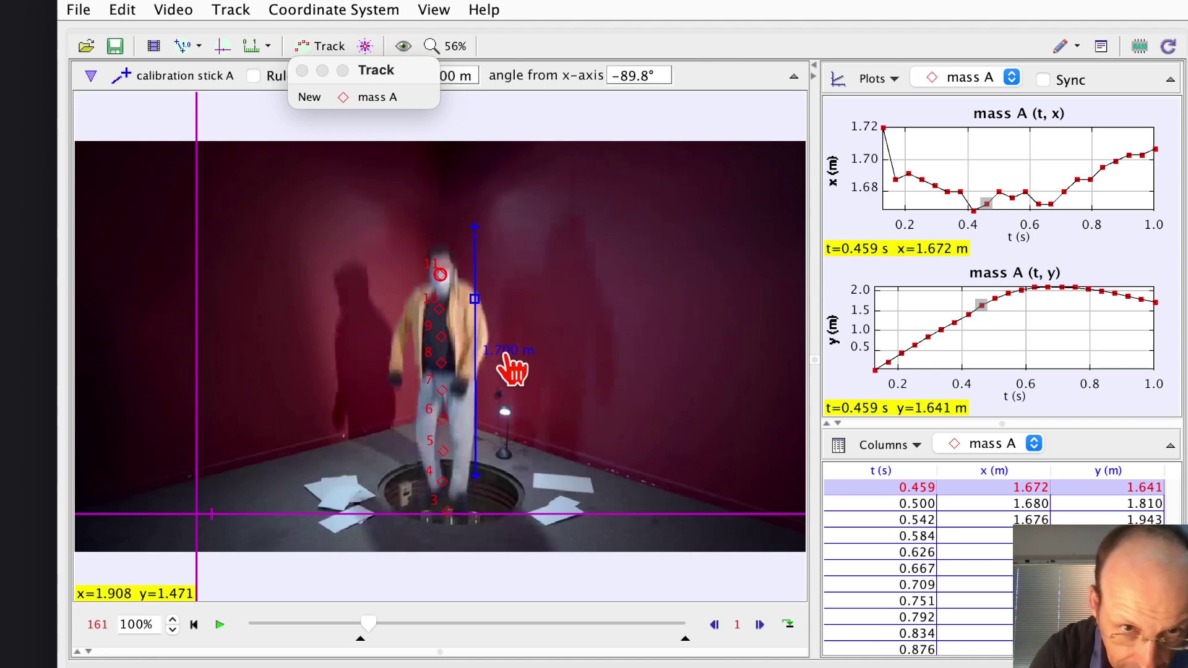
- Change the calibration stick length from 1.700 m to 1.600 m
{"action": "left_click", "coordinate": [505, 350]}
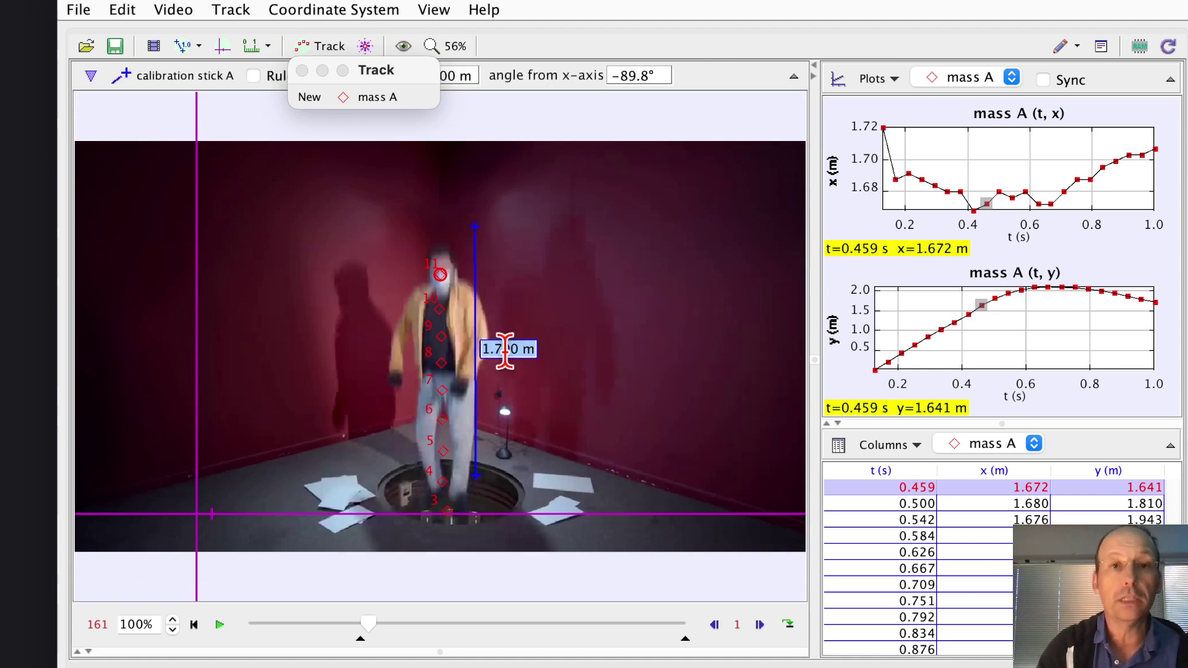
{"action": "left_click", "coordinate": [501, 350]}
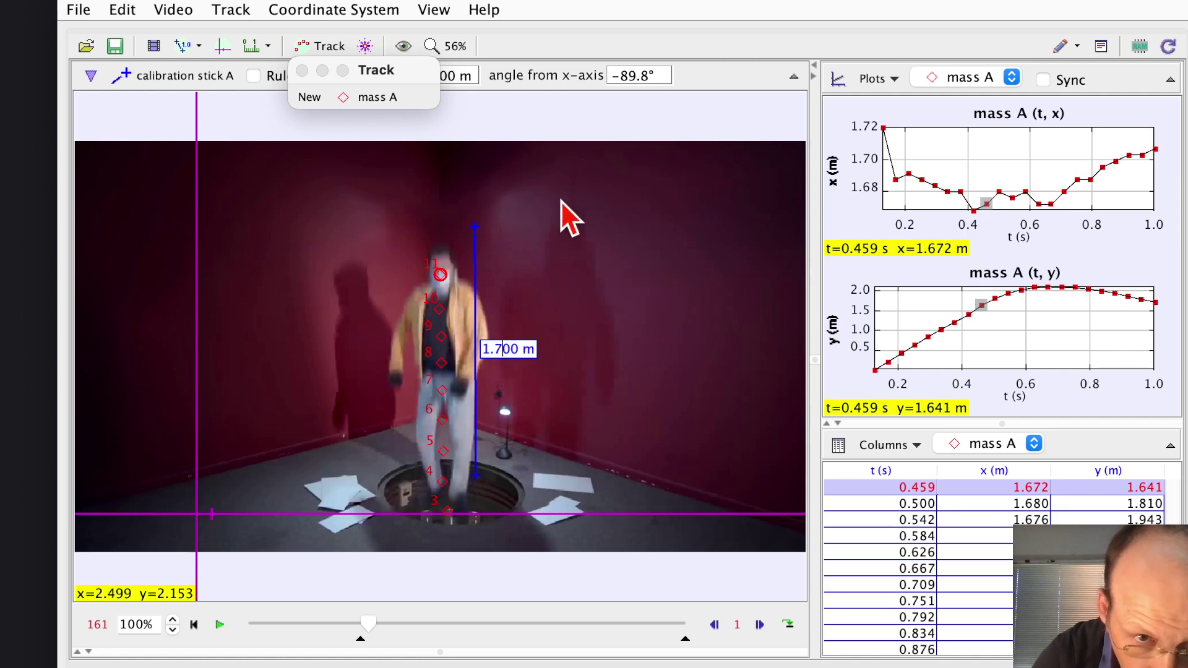
{"action": "key", "text": "BackSpace"}
{"action": "type", "text": "6"}
{"action": "key", "text": "Return"}
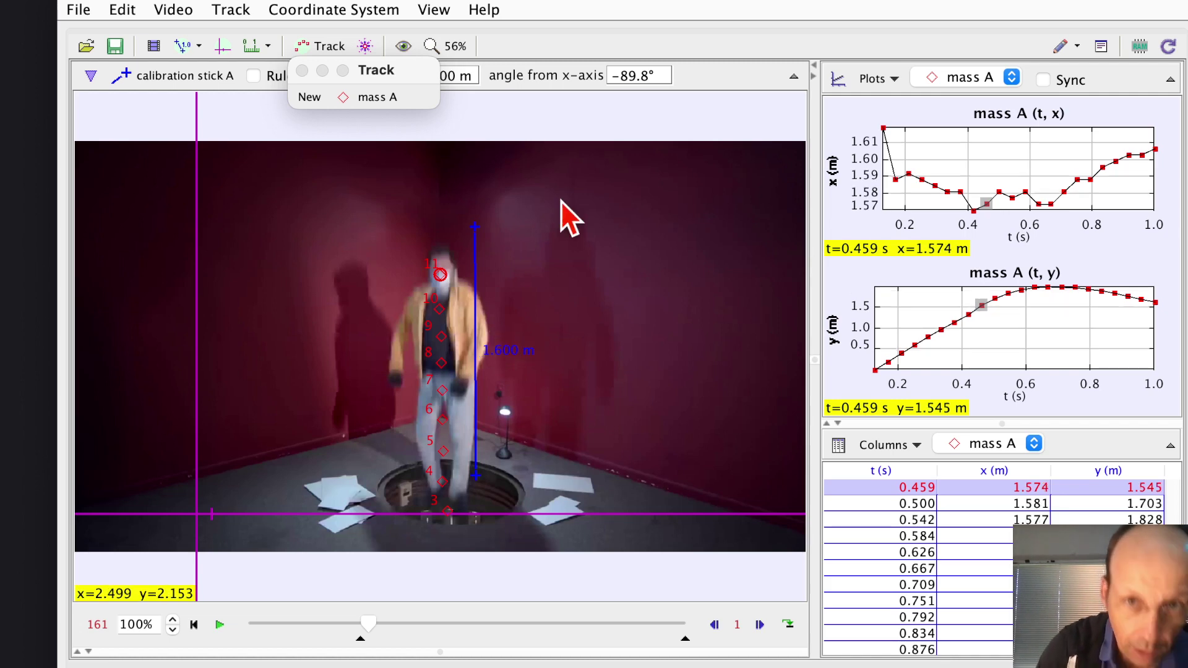
- Check the rescaled y-vs-t data in the Data Tool, then close it
{"action": "right_click", "coordinate": [1029, 332]}
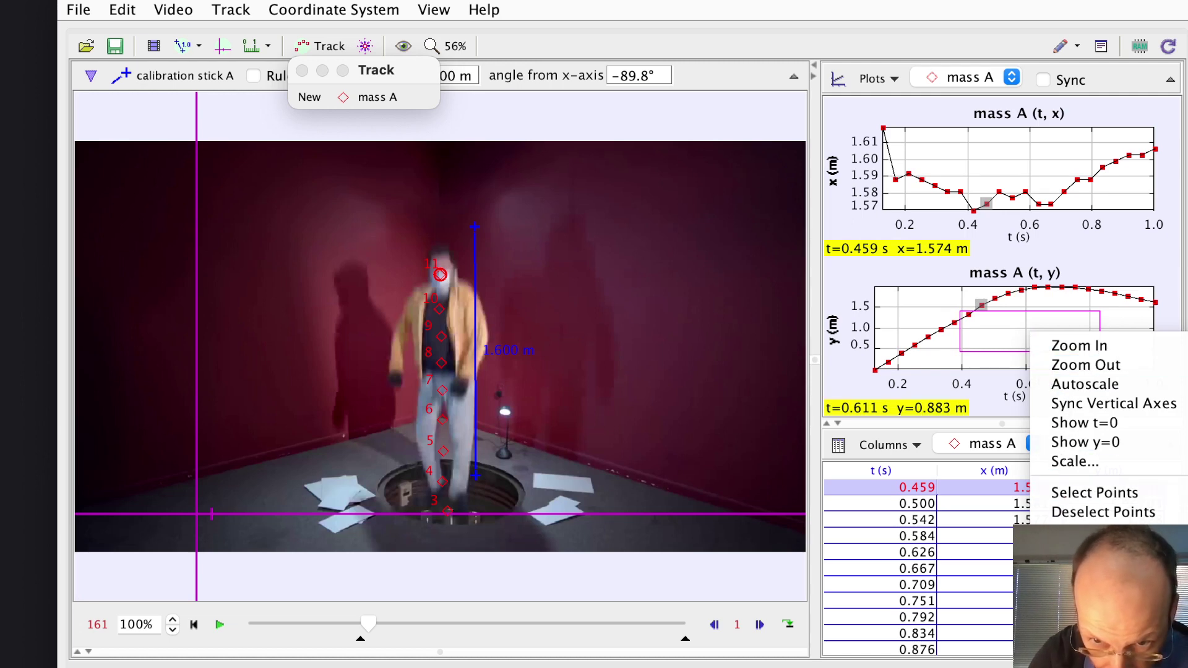
{"action": "left_click", "coordinate": [1089, 594]}
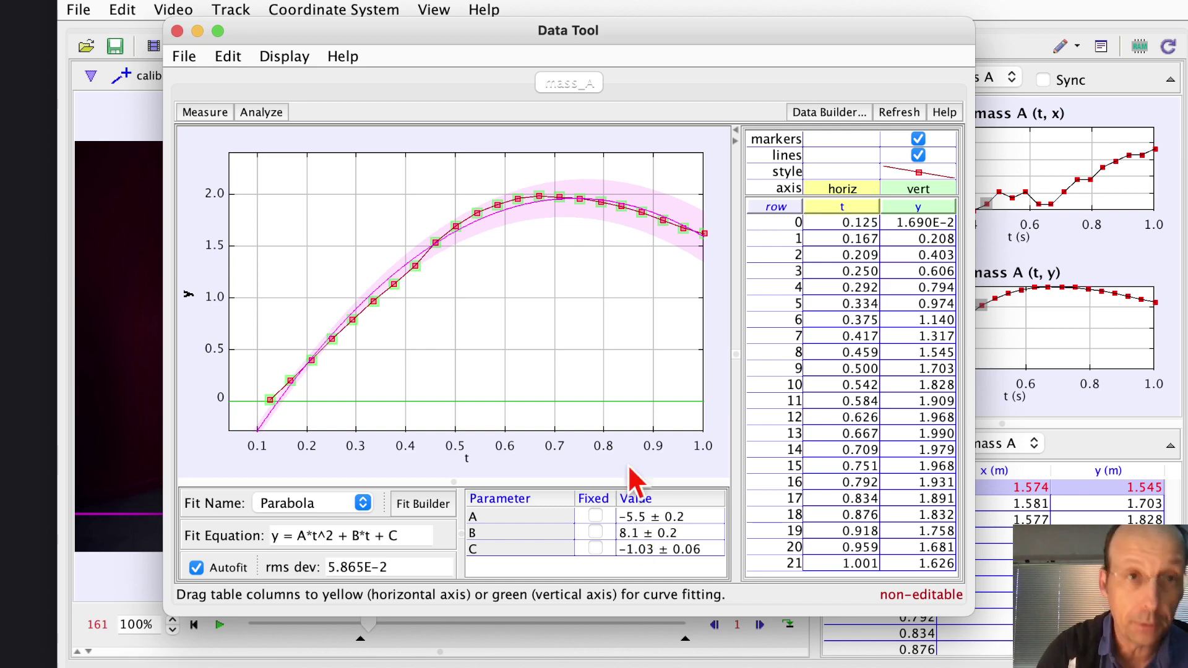
{"action": "key", "text": "super+w"}
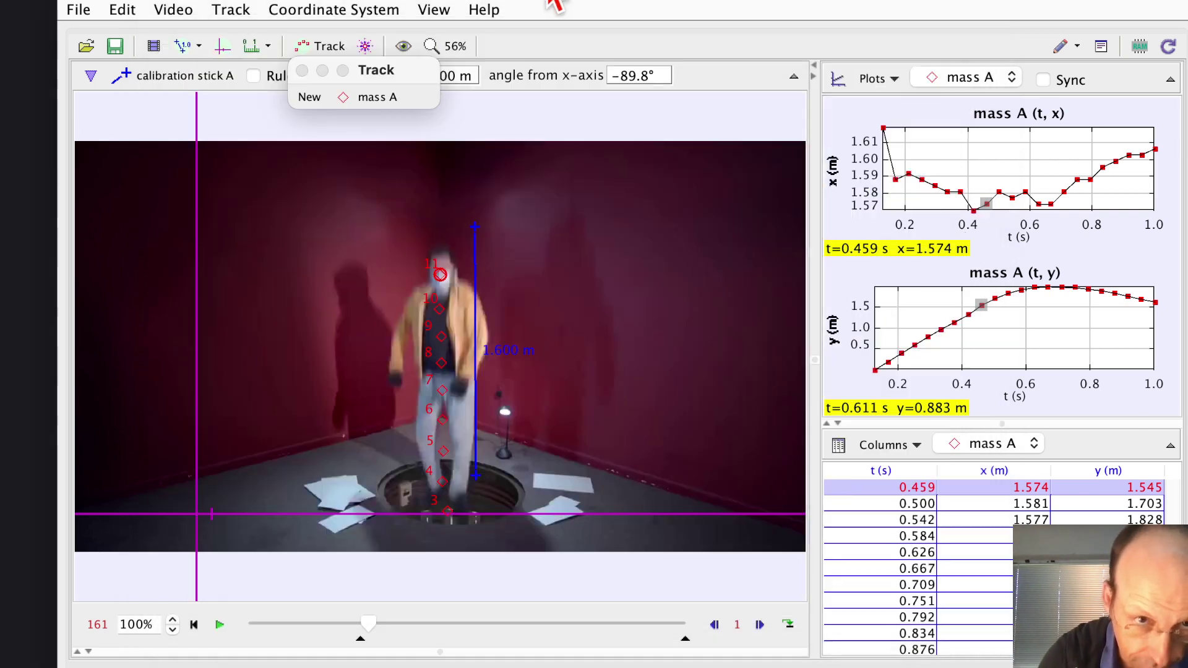
- Set the calibration stick to 1.5 m and reopen y vs t in Data Tool (fit A = -5.1 ± 0.2)
{"action": "left_click", "coordinate": [510, 350]}
{"action": "type", "text": "1.5"}
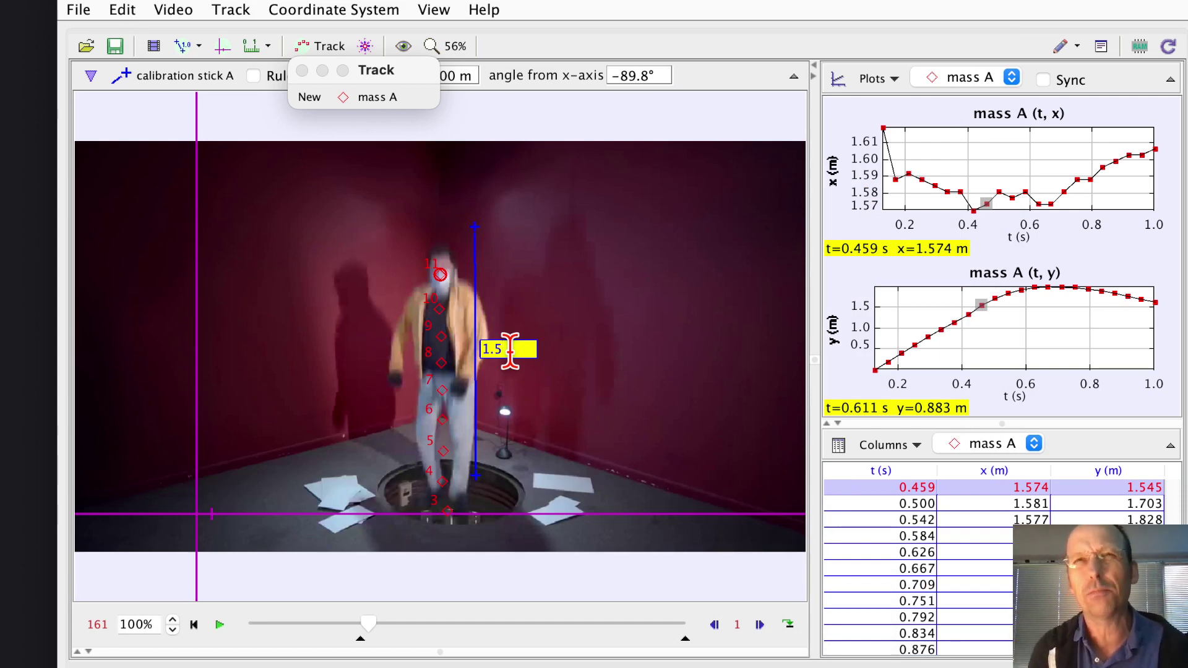
{"action": "key", "text": "Return"}
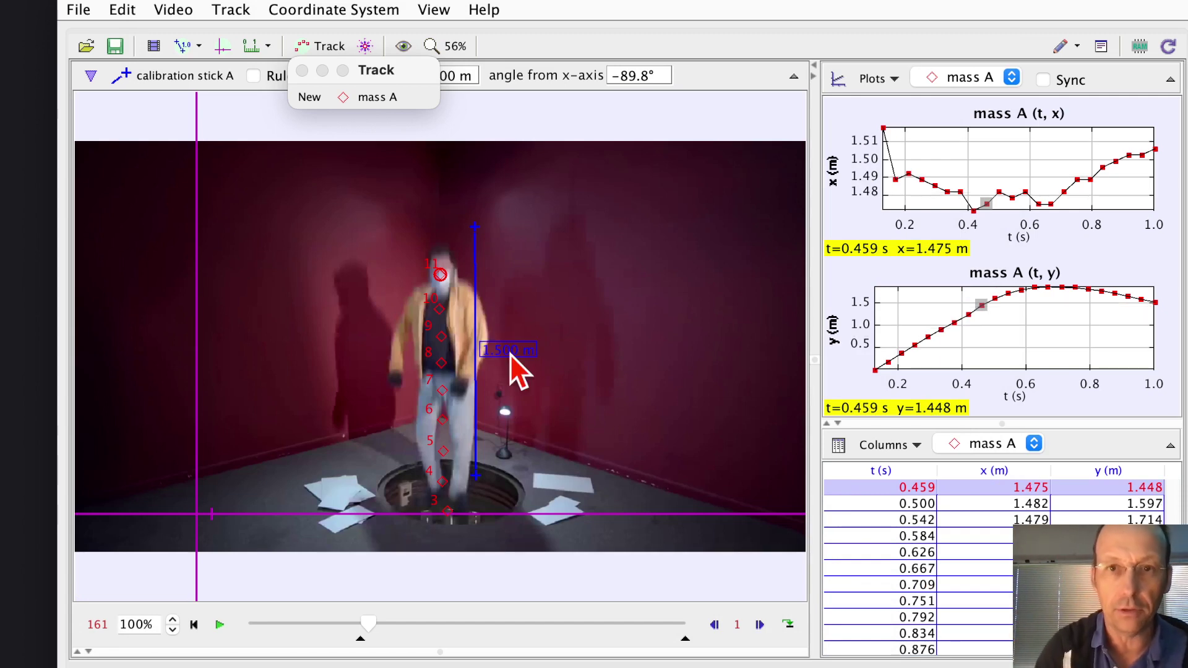
{"action": "right_click", "coordinate": [1047, 351]}
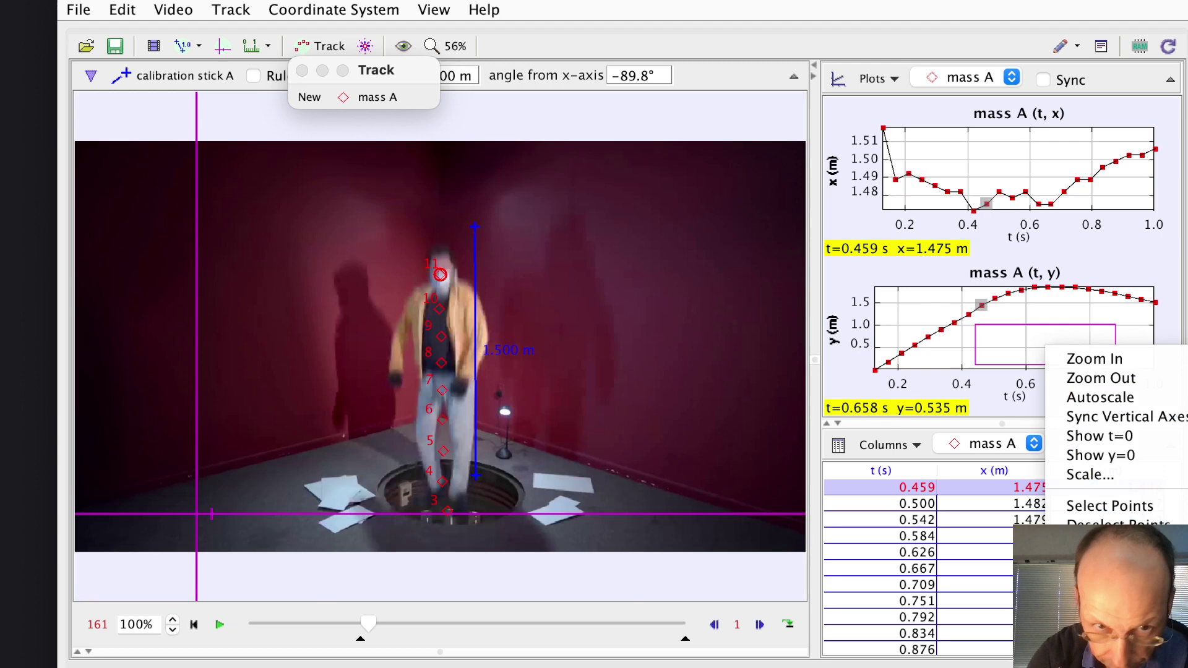
{"action": "left_click", "coordinate": [1107, 551]}
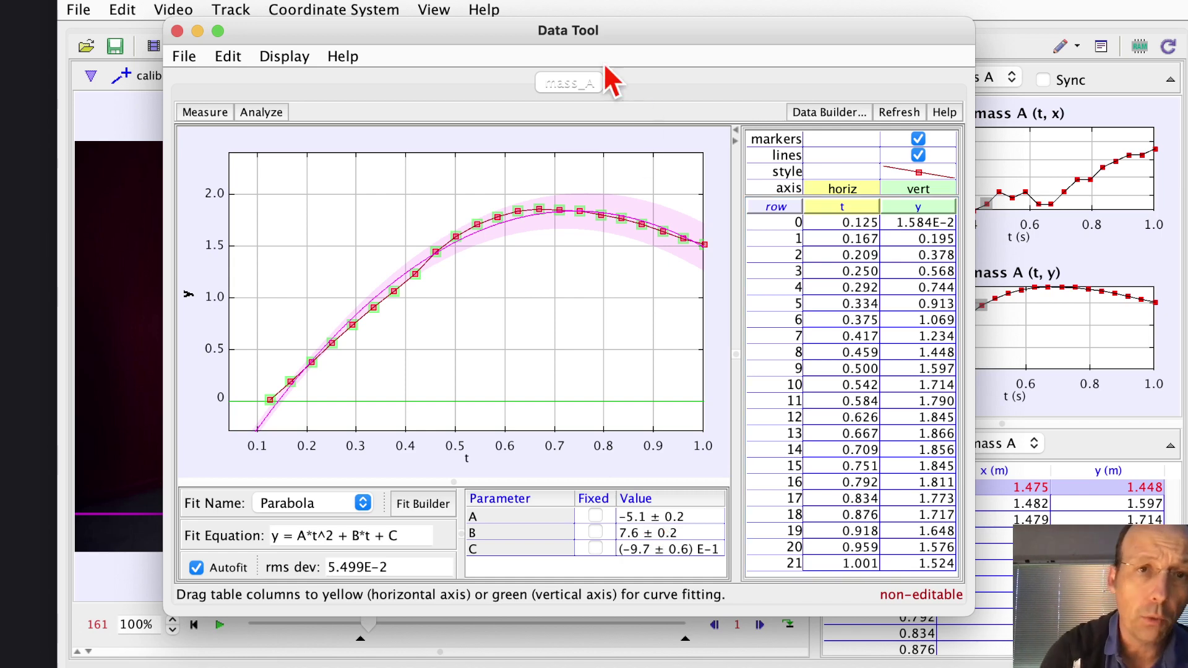
- Bring the main Tracker window forward, showing the jump video at frame 161 with the 1.500 m stick
{"action": "left_click", "coordinate": [523, 8]}
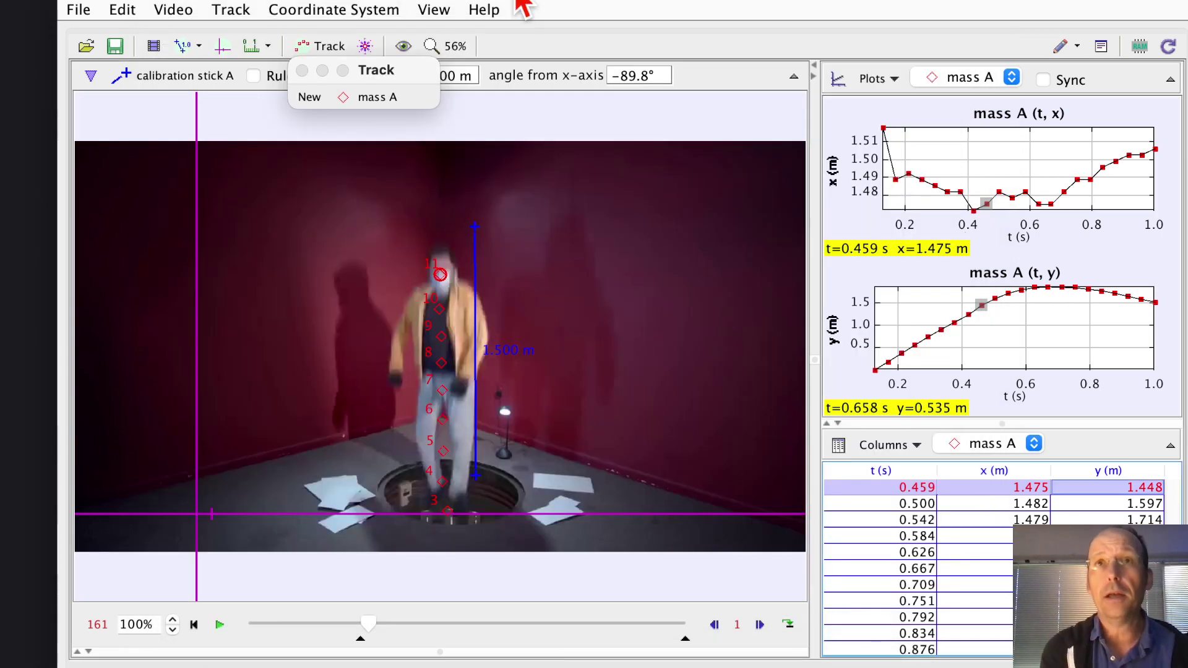